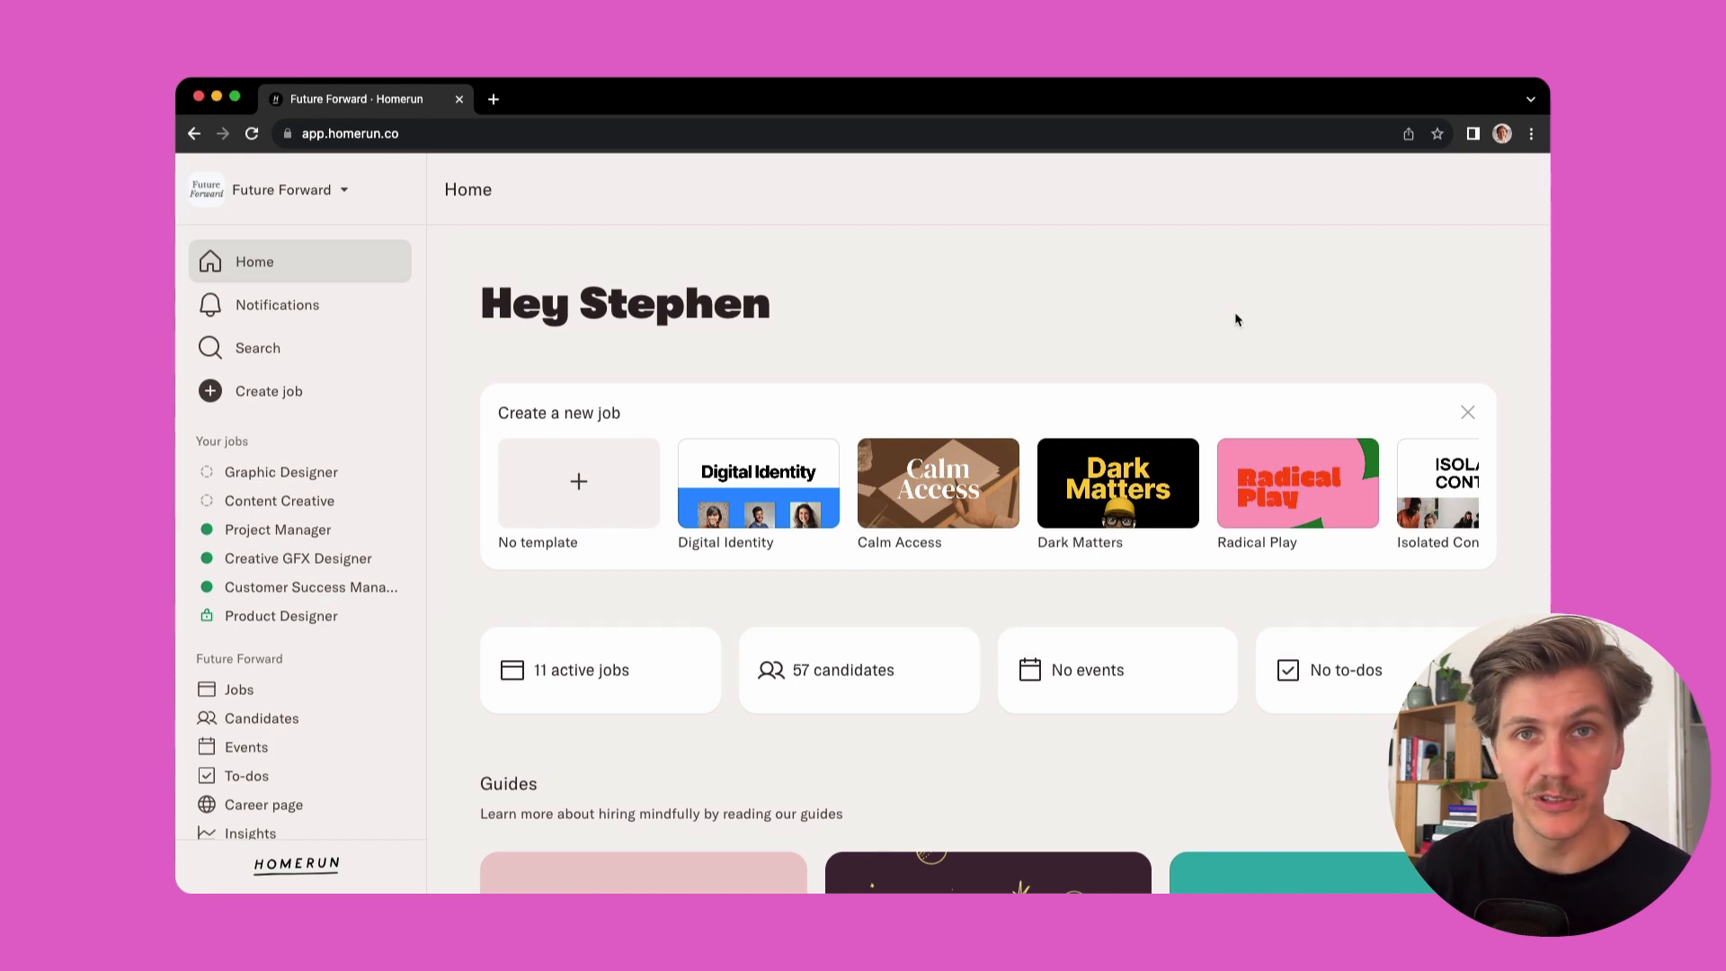
Start a team member invitation, enter the colleague's email address, and grant the Career page editor permission
left_click(344, 200)
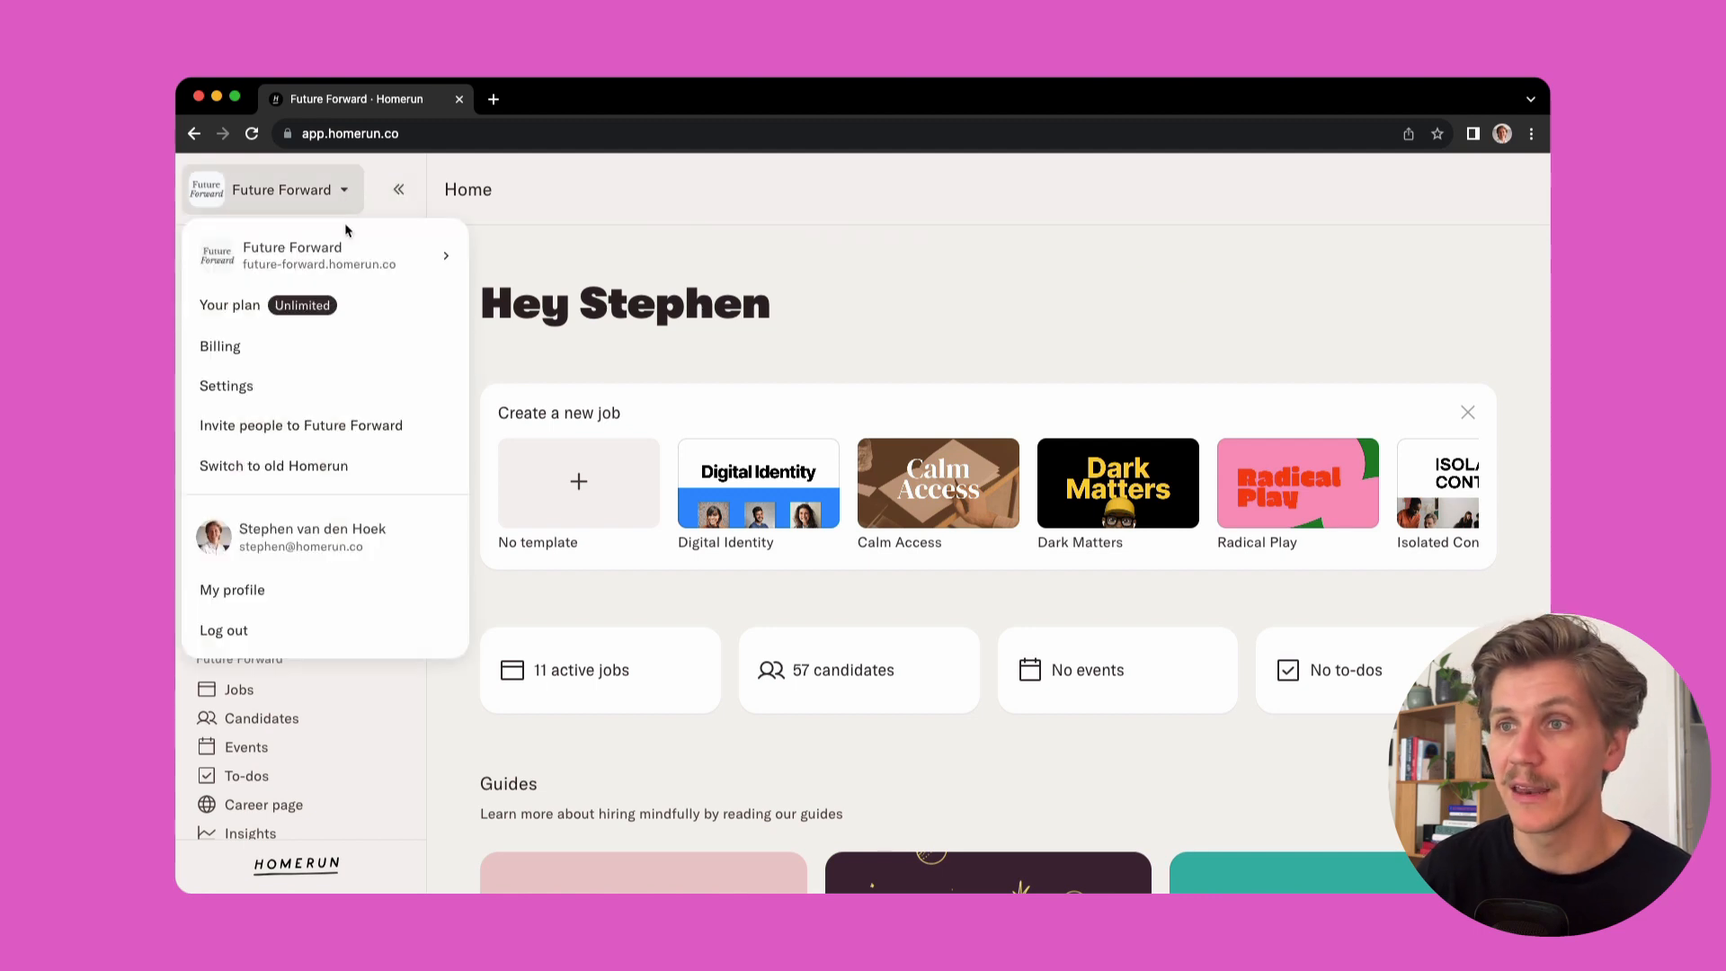
left_click(317, 436)
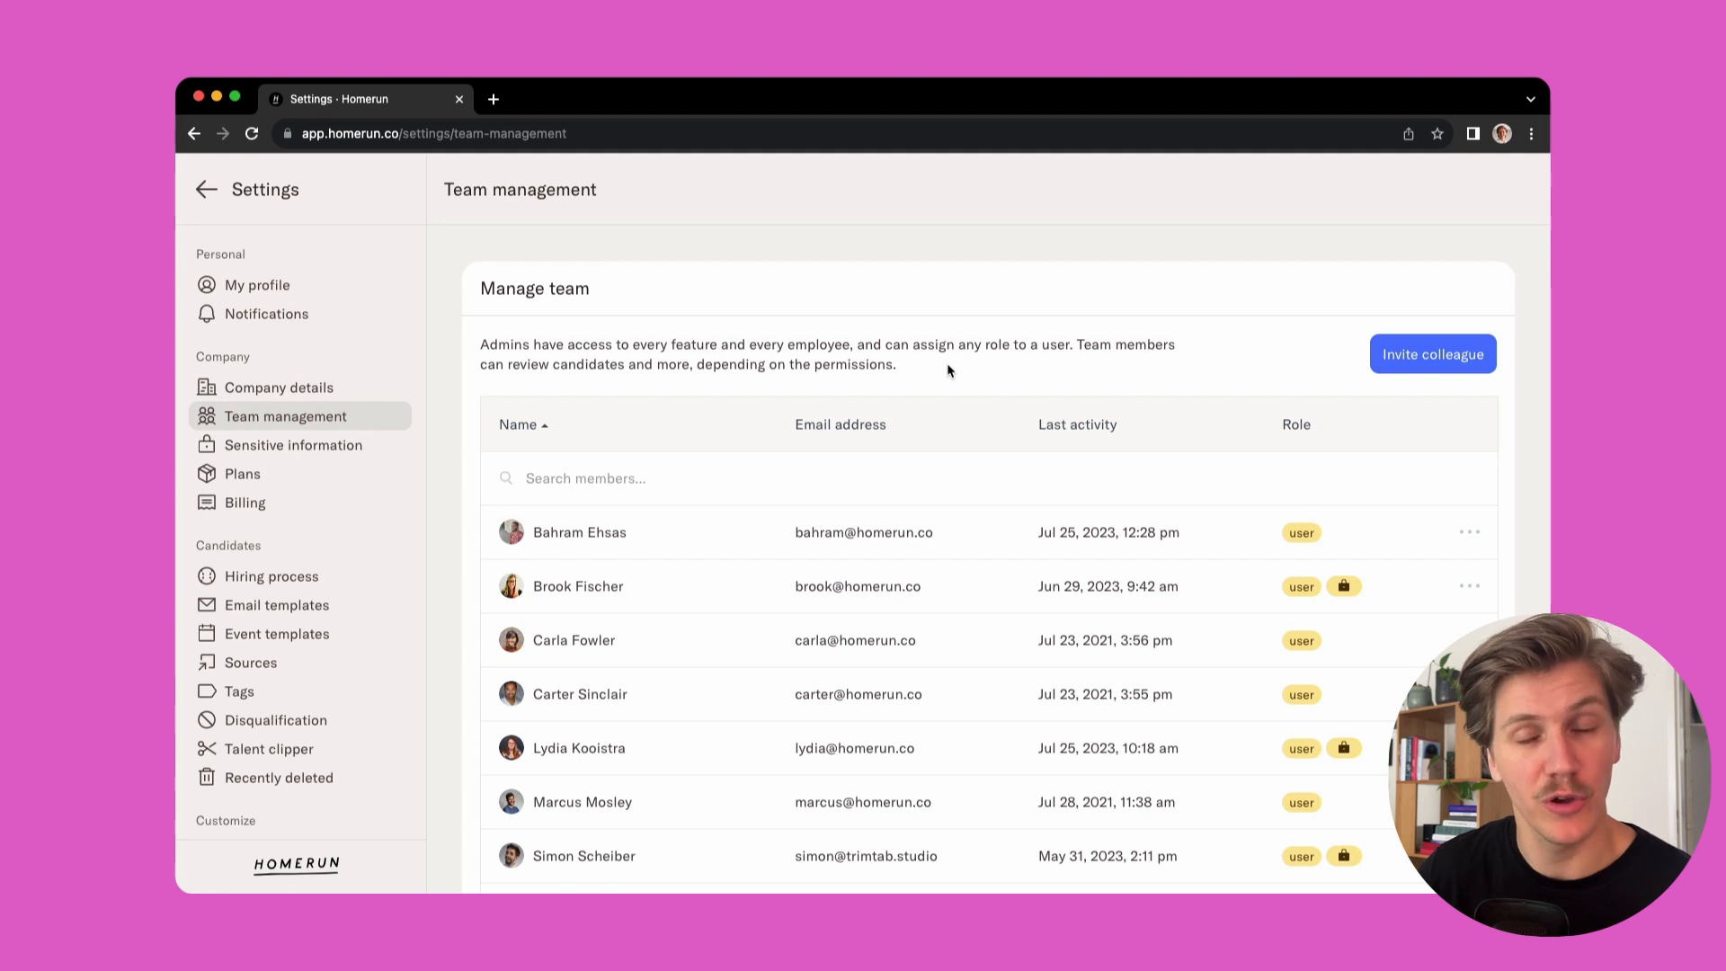
left_click(1389, 374)
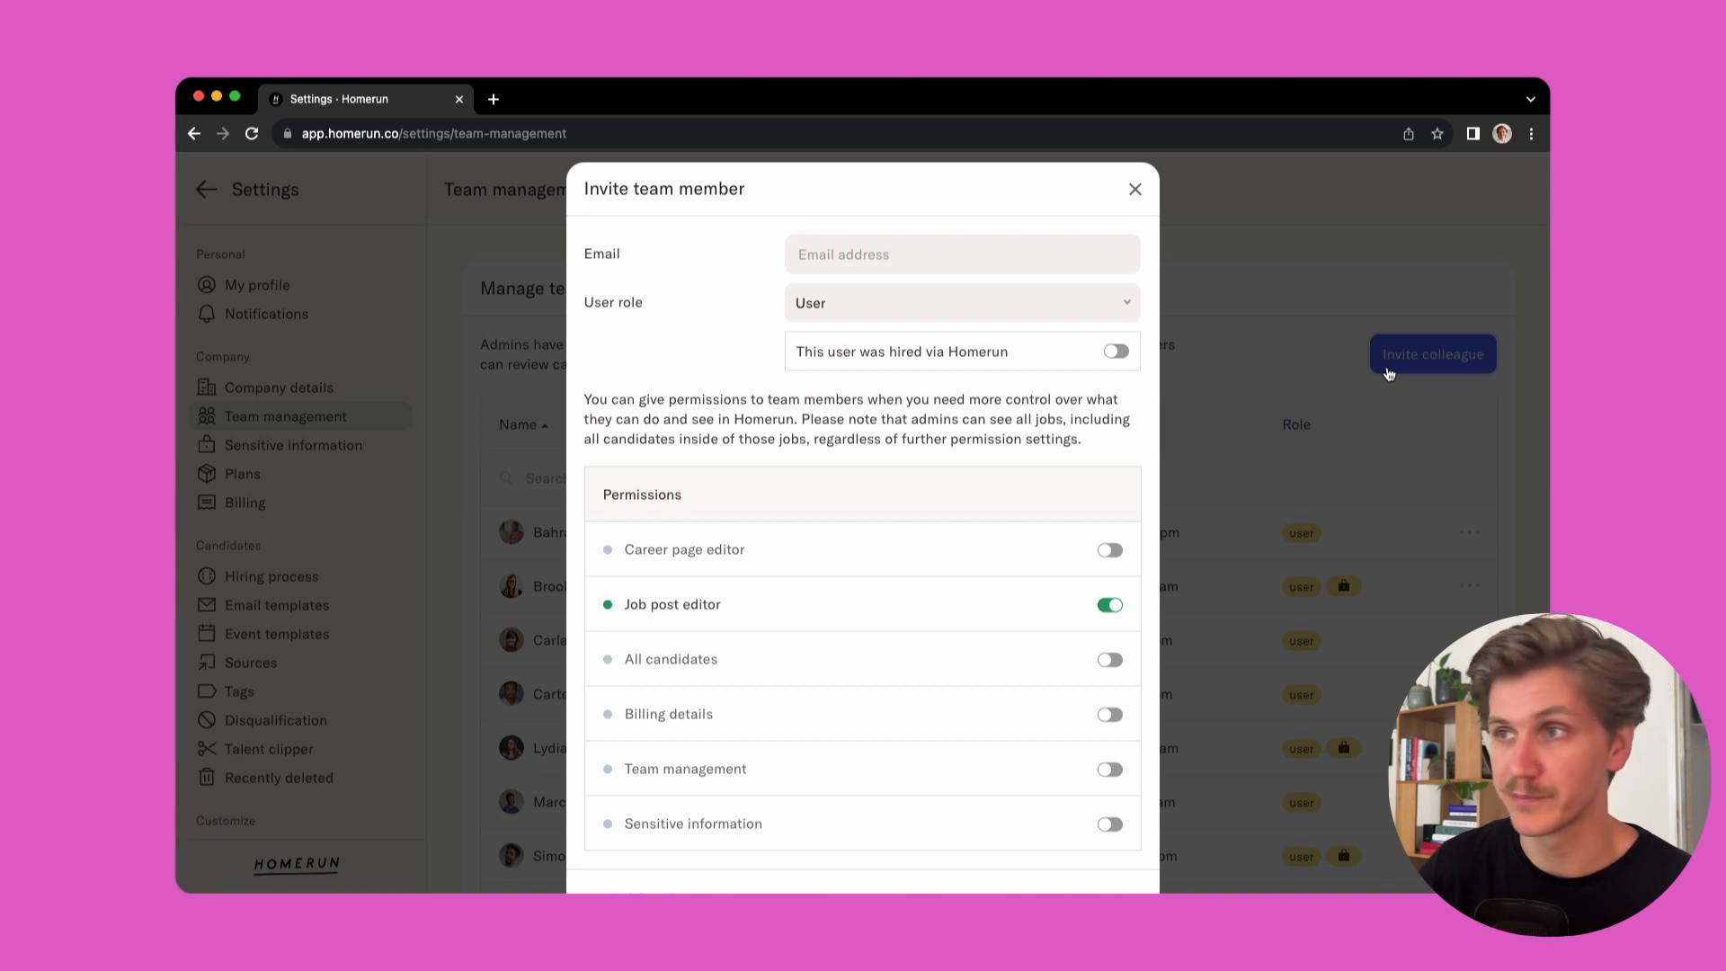
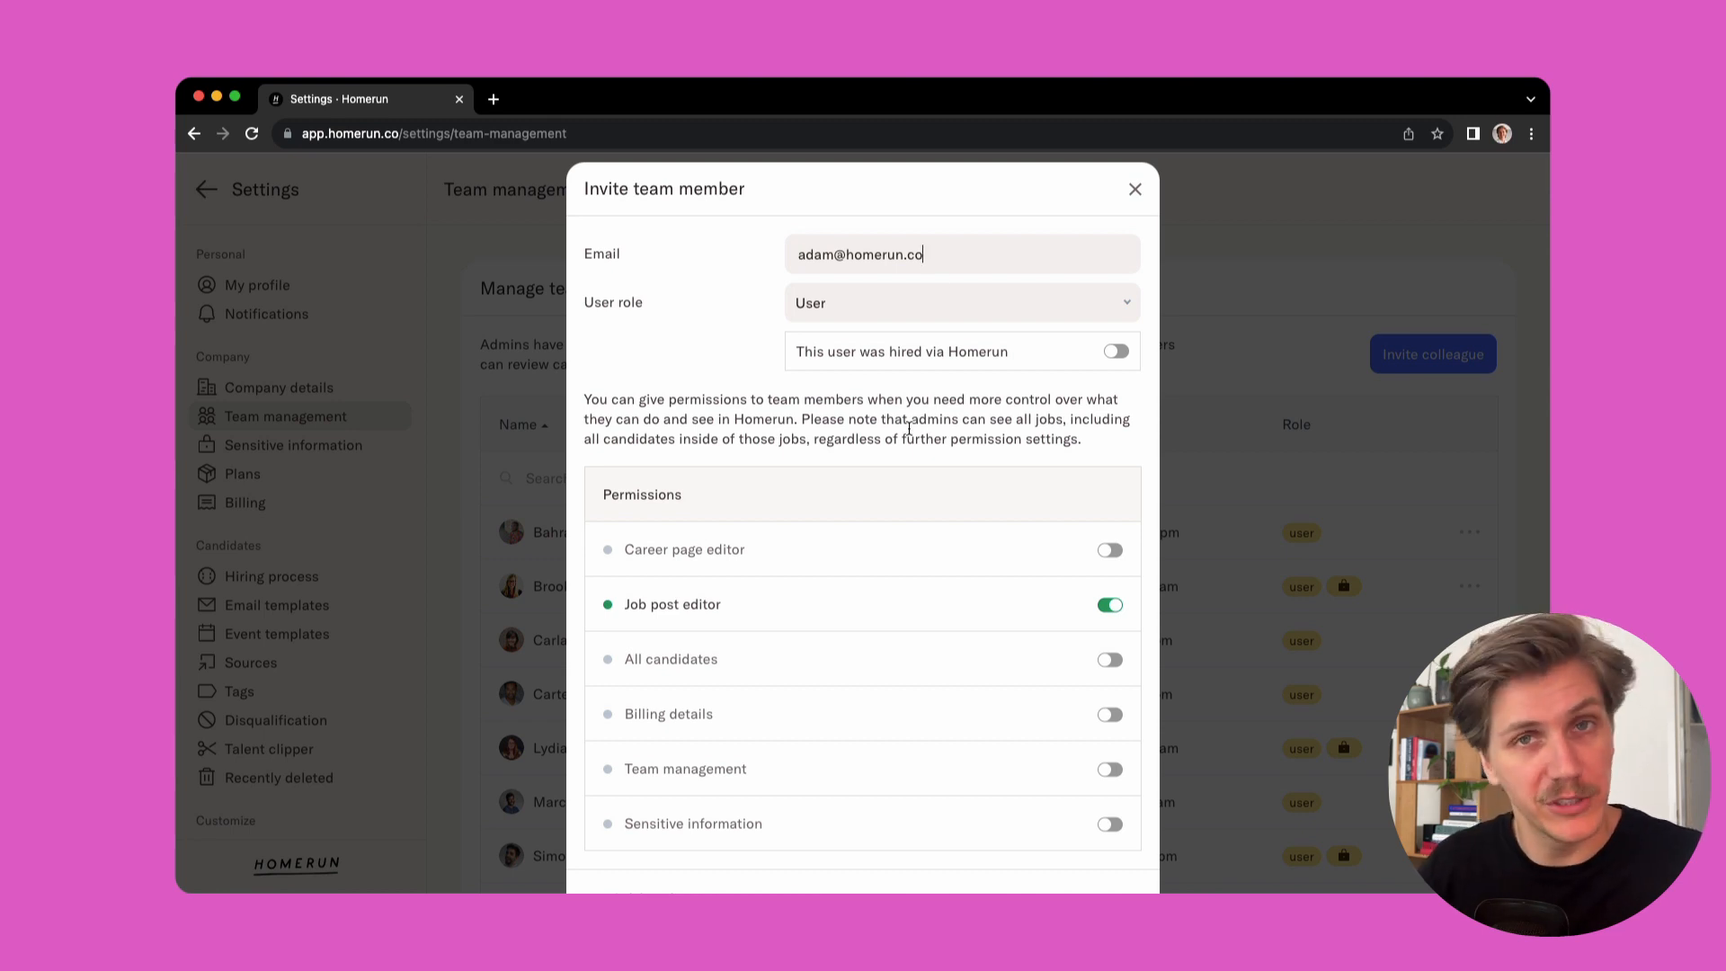
scroll(866, 425, "down", 3)
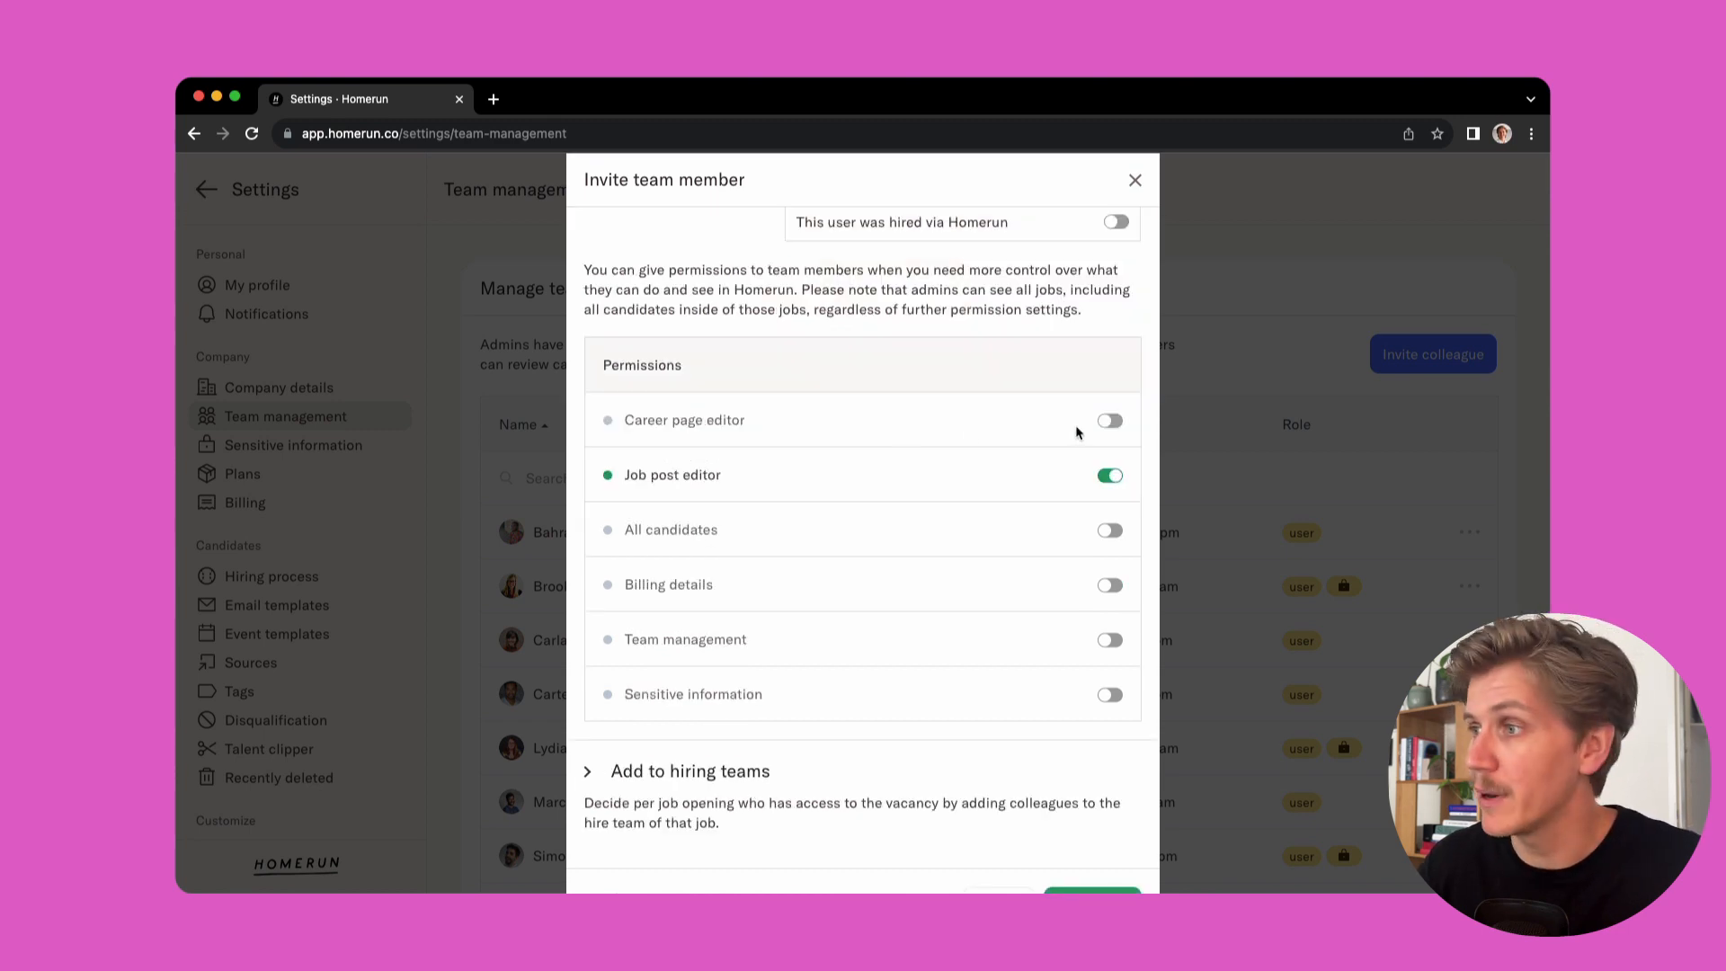
left_click(1111, 423)
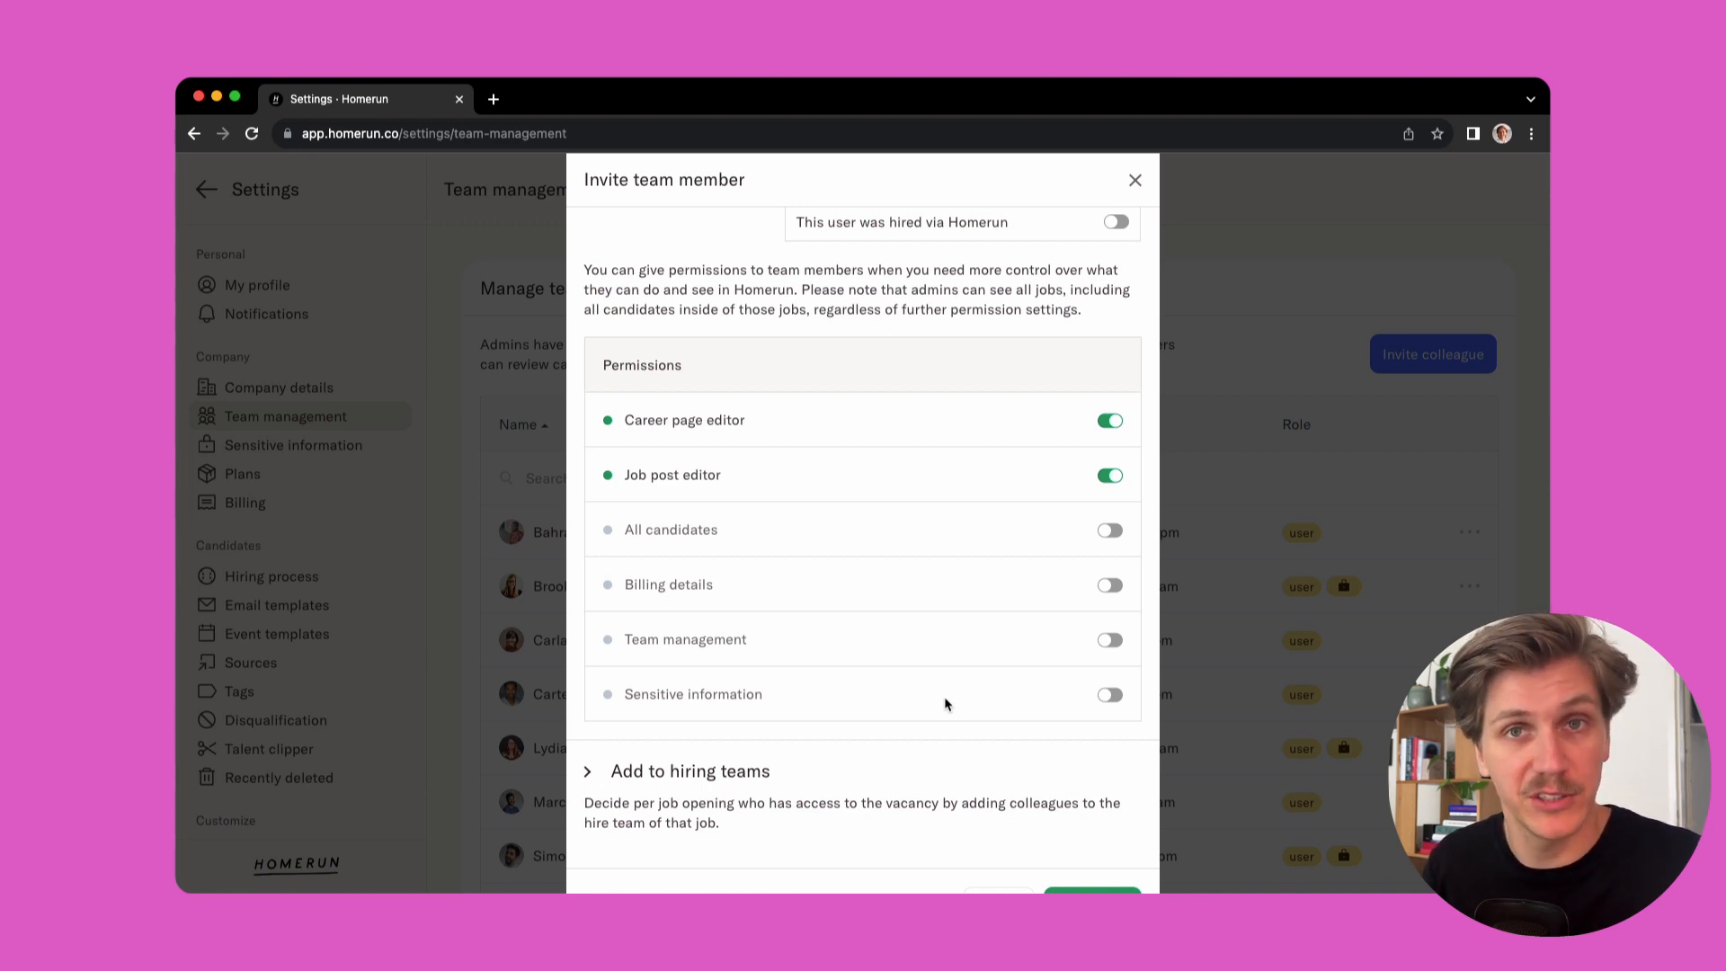
Add the invitee to the hiring team of the Midweight Designer job (Full-time, London) and send the invitation
scroll(899, 711, "down", 1)
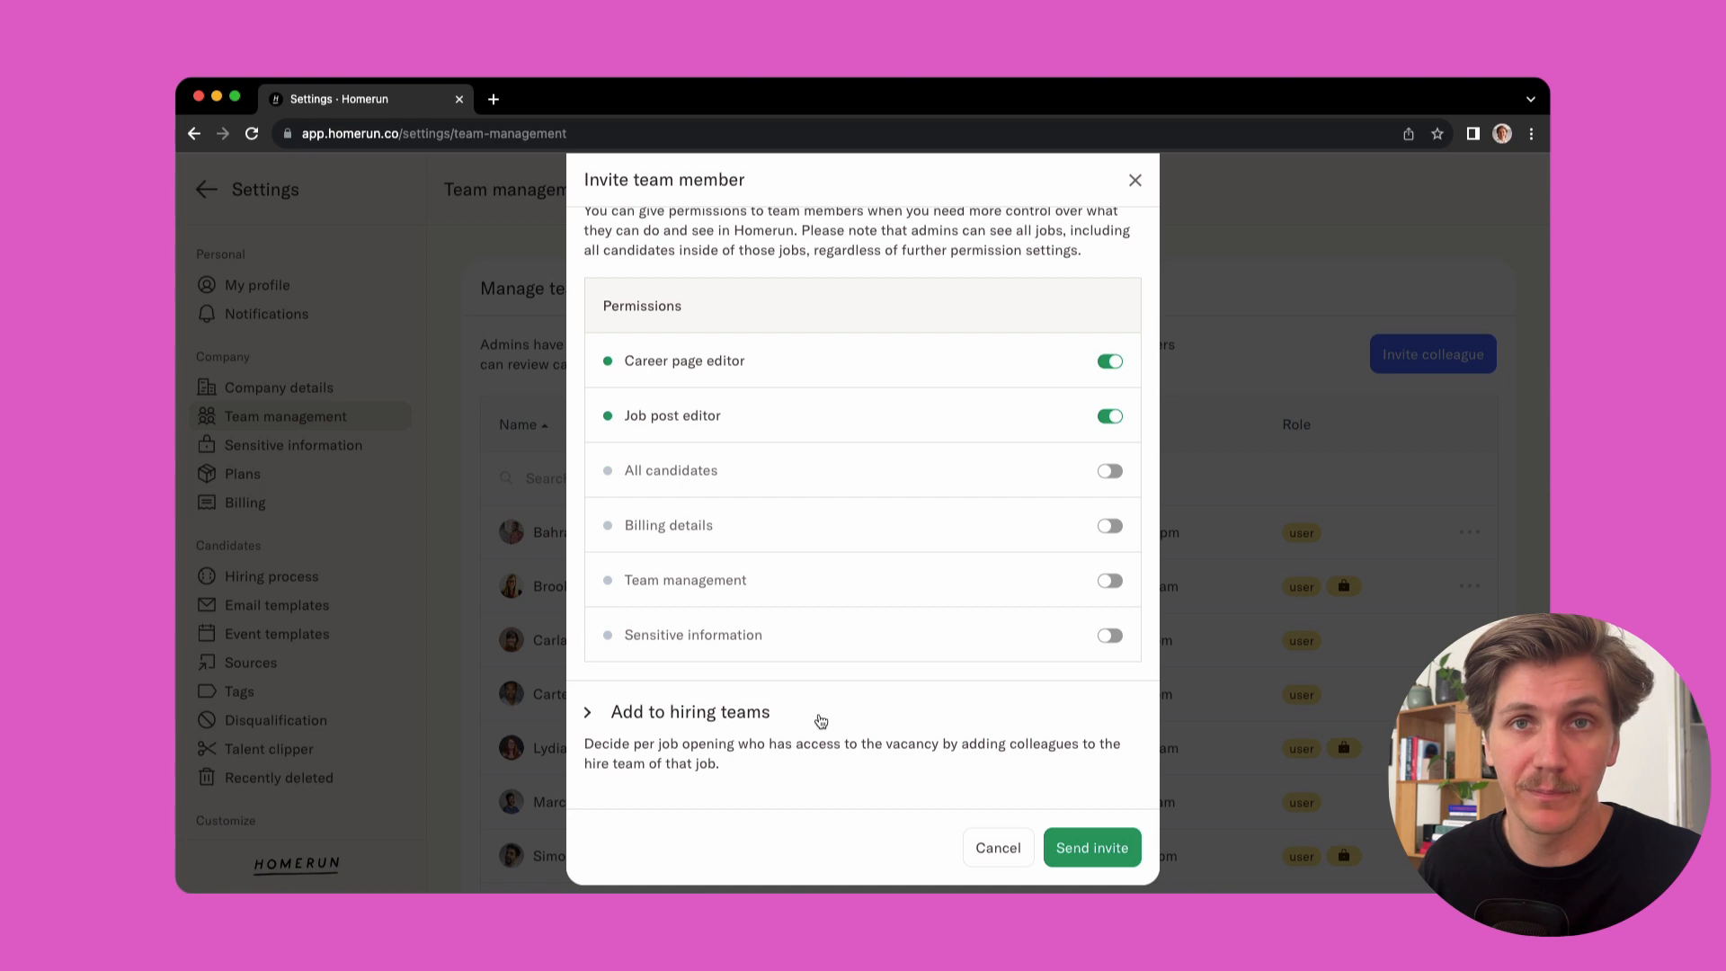
left_click(821, 721)
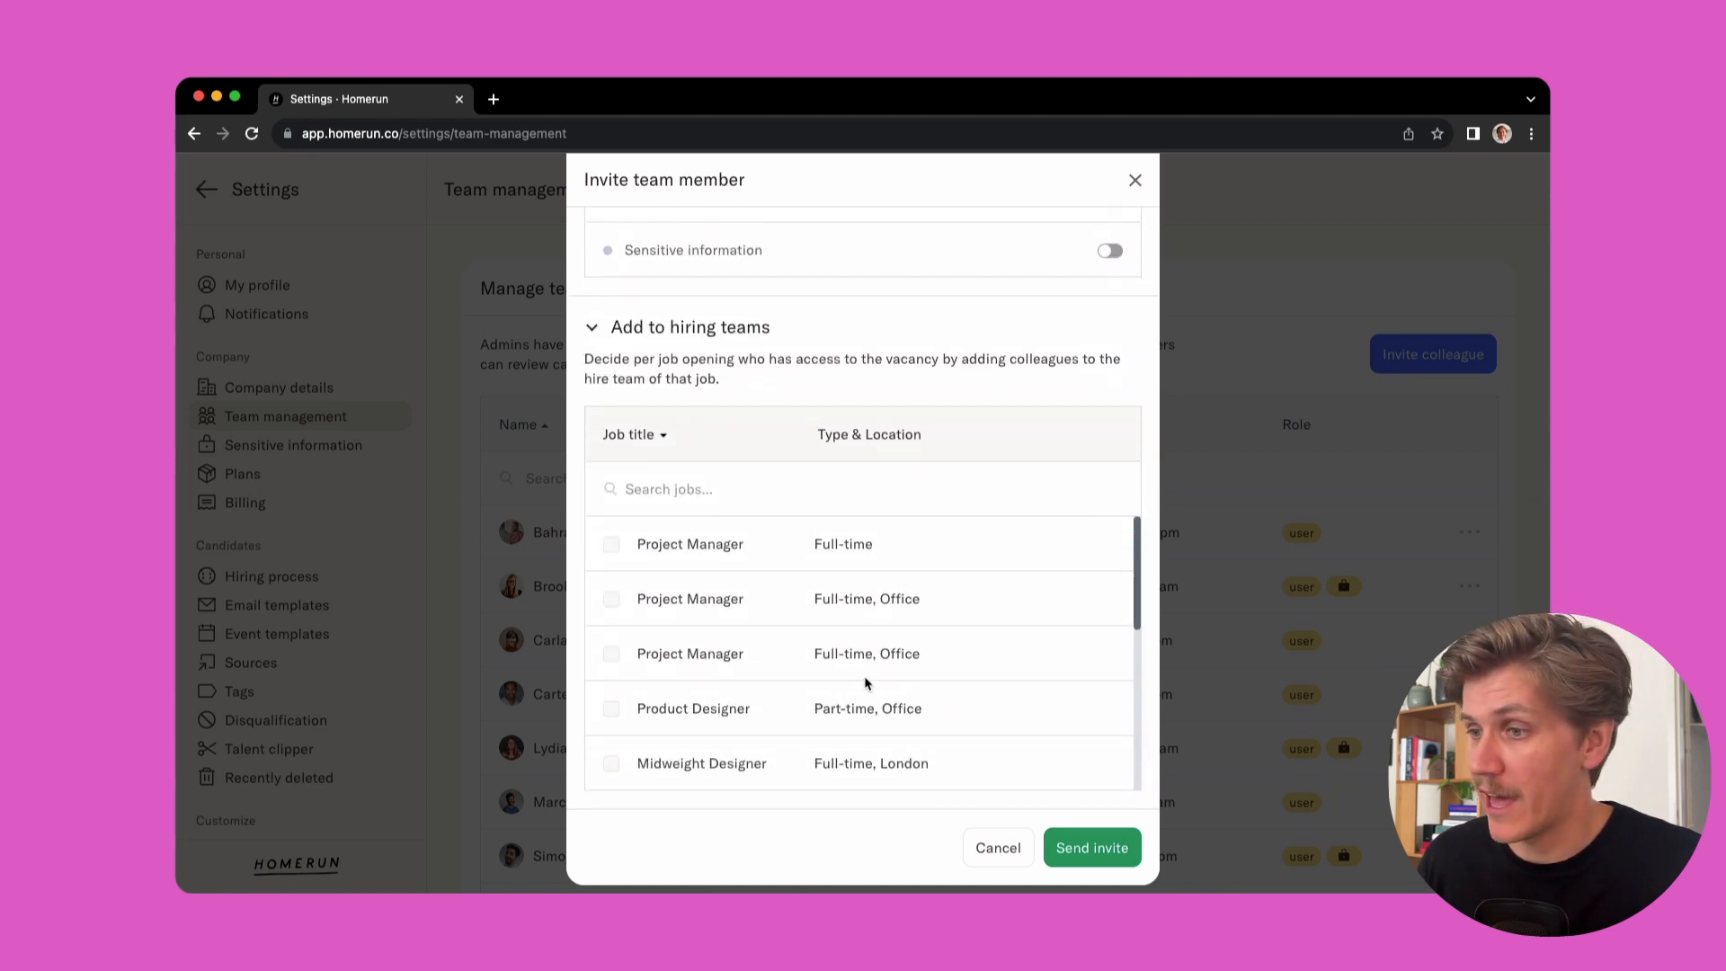
scroll(865, 683, "down", 1)
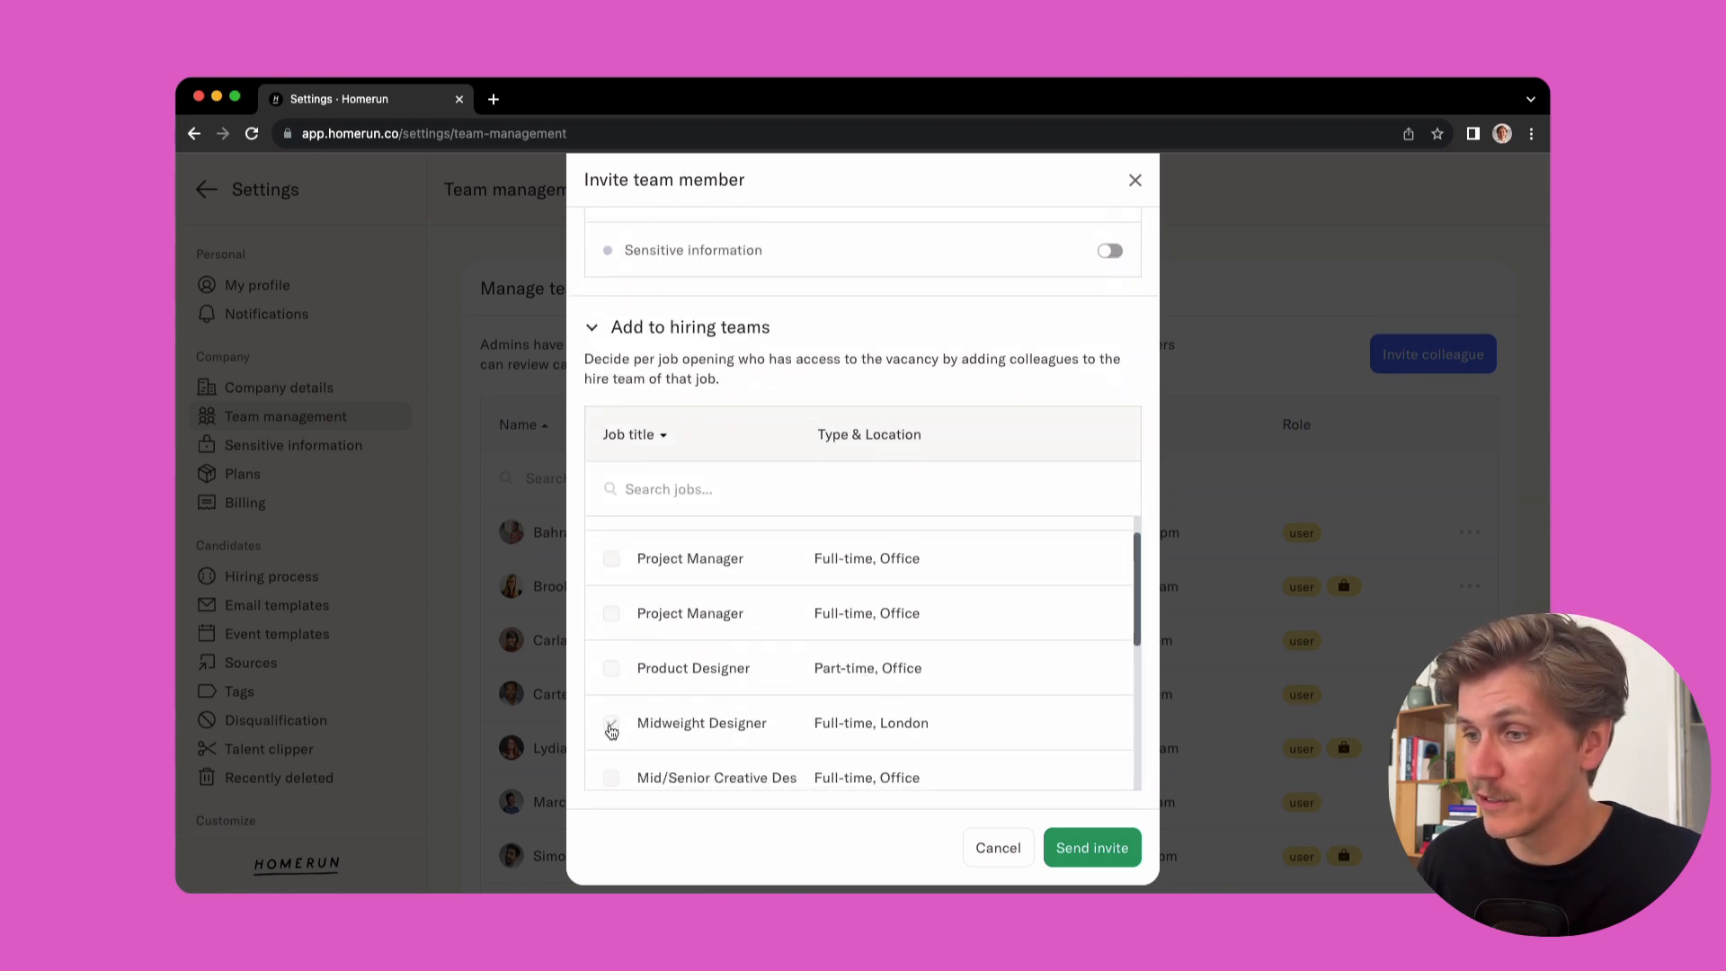
left_click(611, 725)
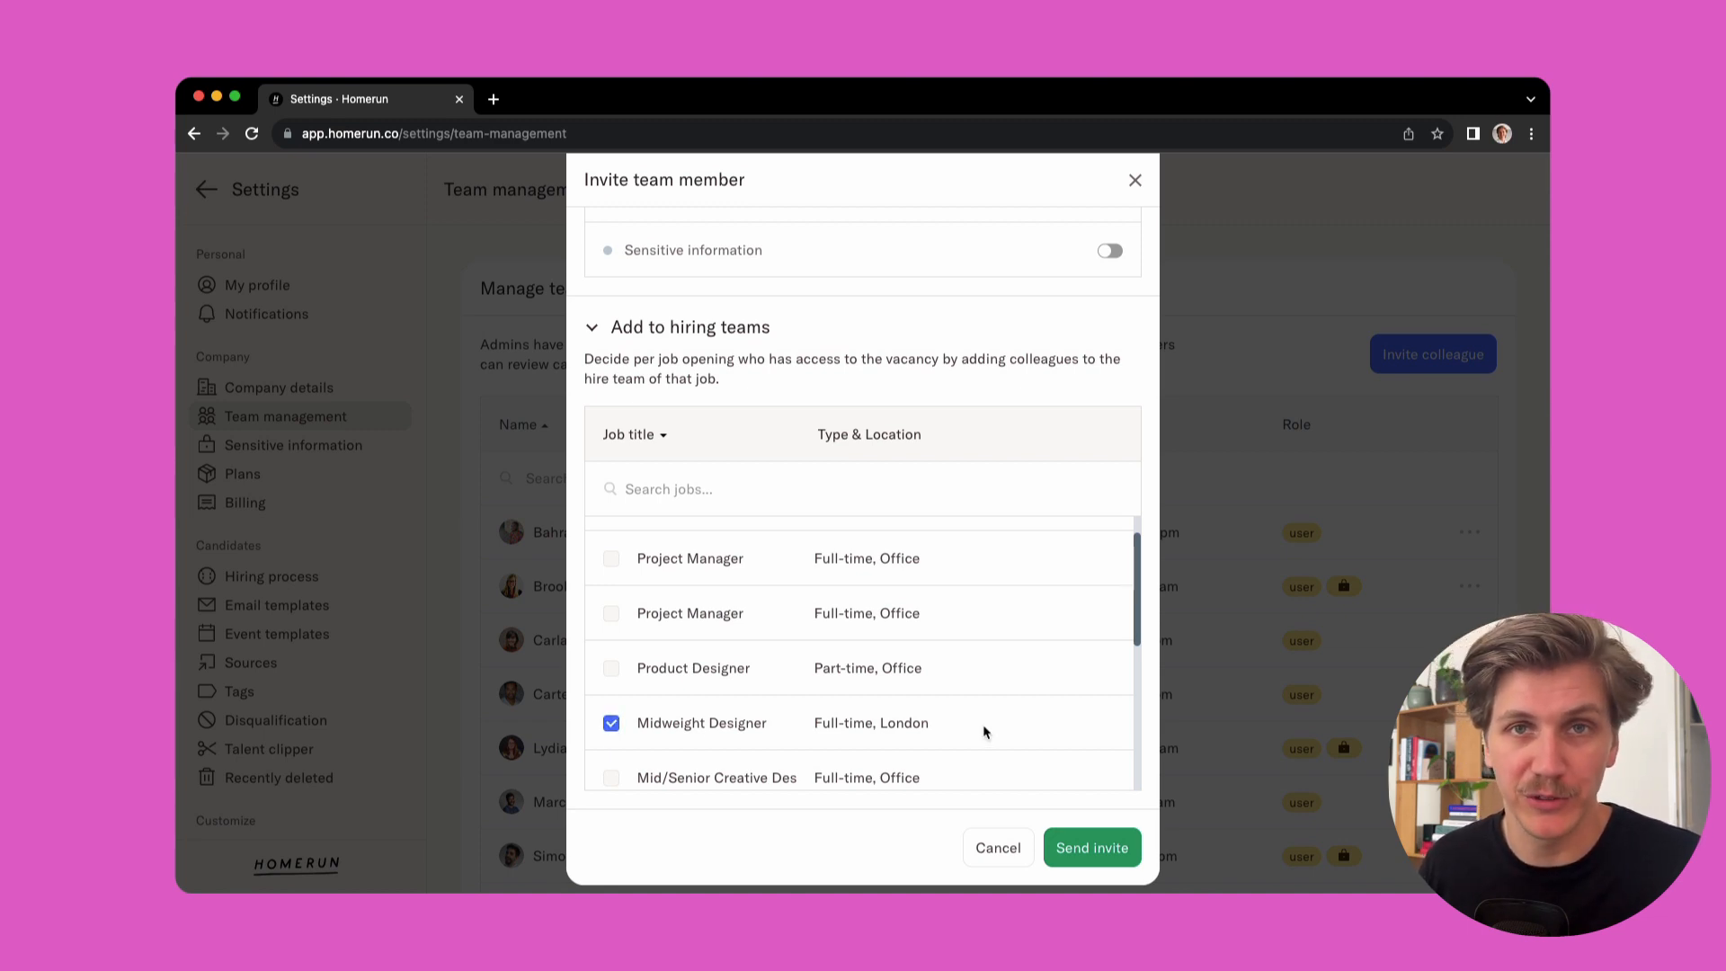
left_click(1102, 851)
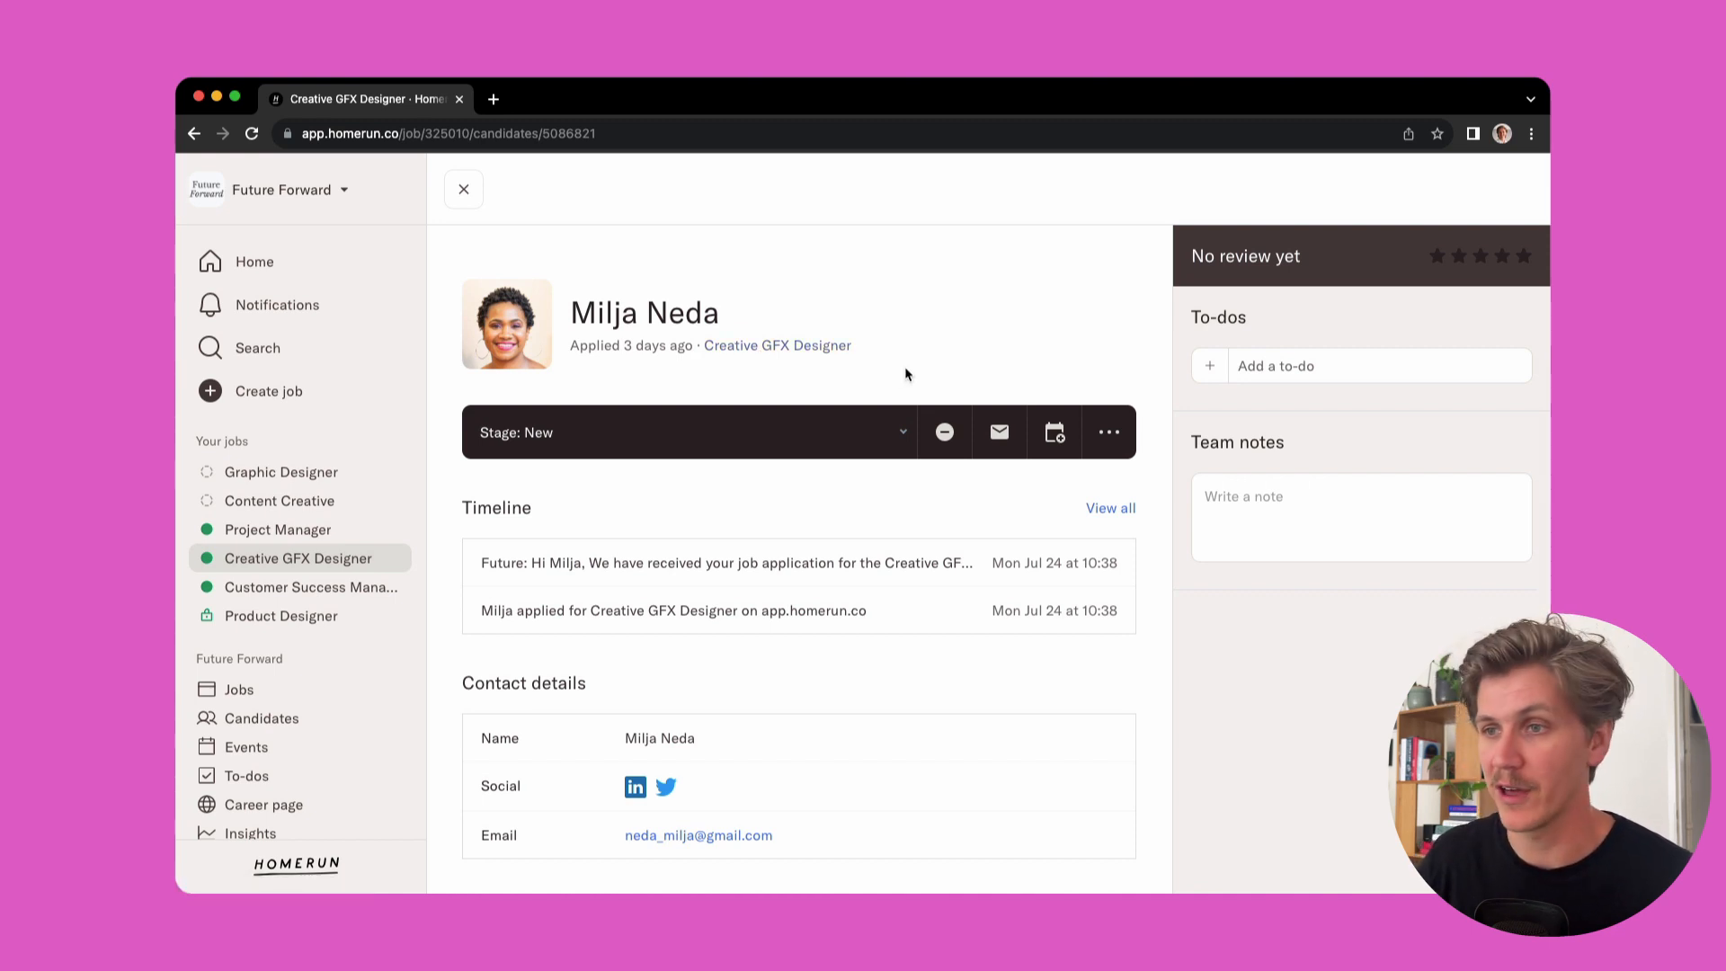
Review the Creative GFX Designer candidate's profile, including contact details, education, experience, question answers and assignment
scroll(1043, 622, "down", 2)
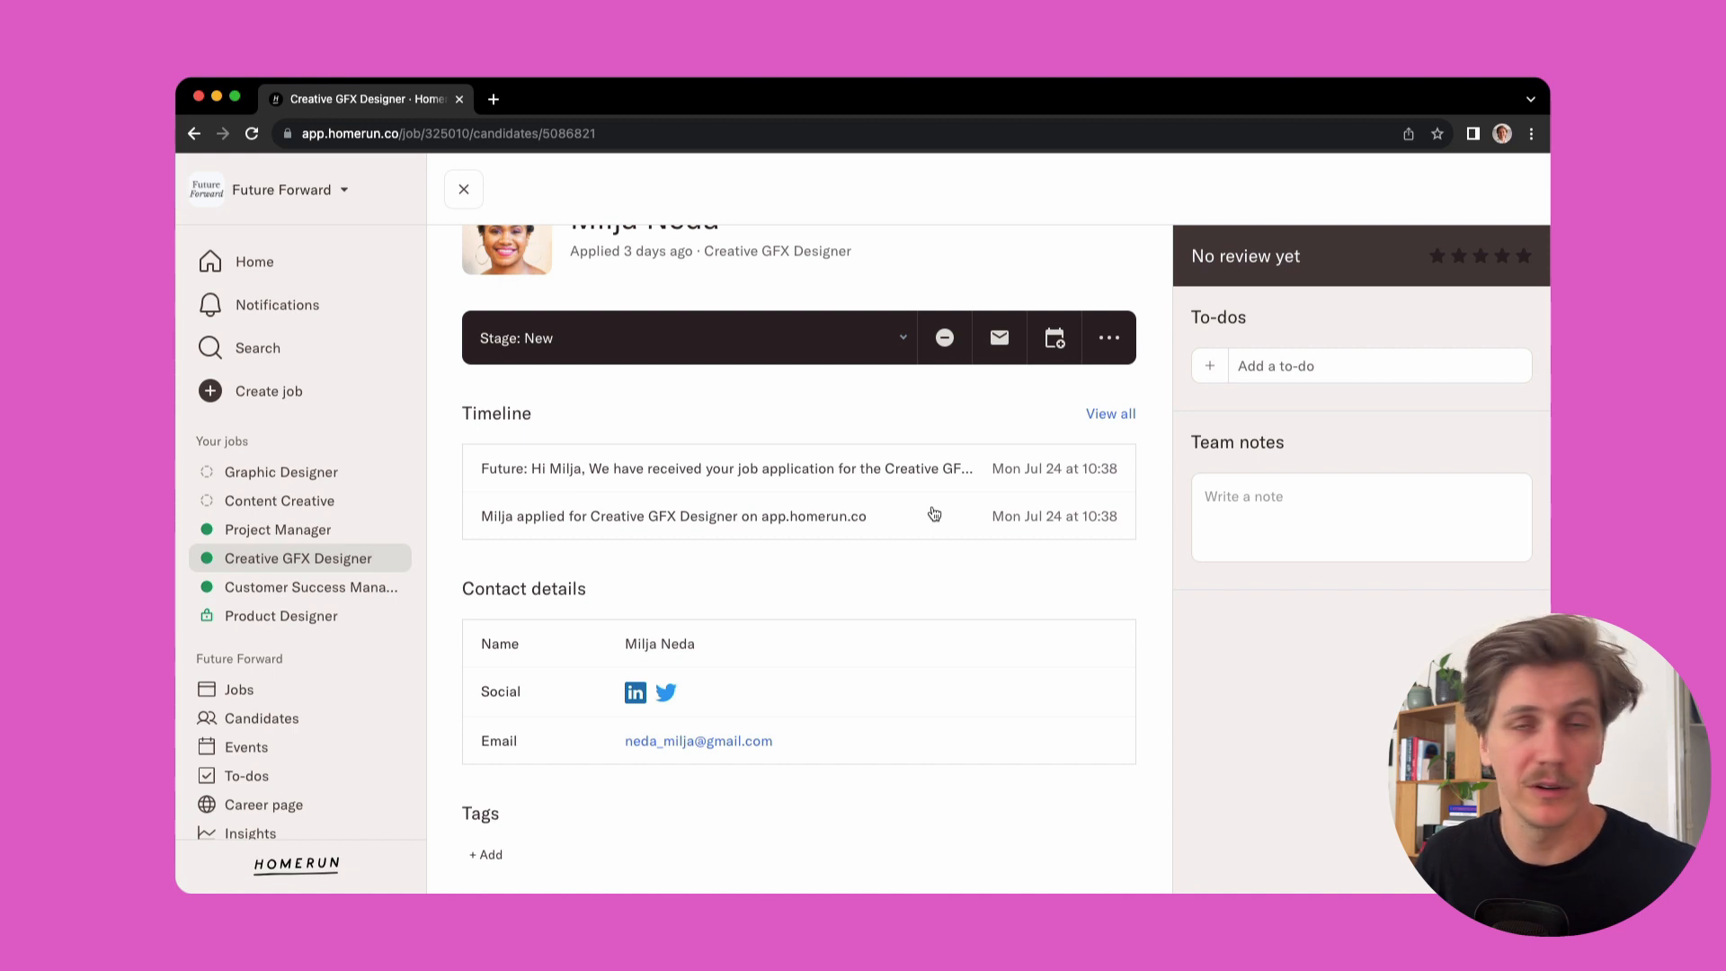
scroll(926, 576, "down", 1)
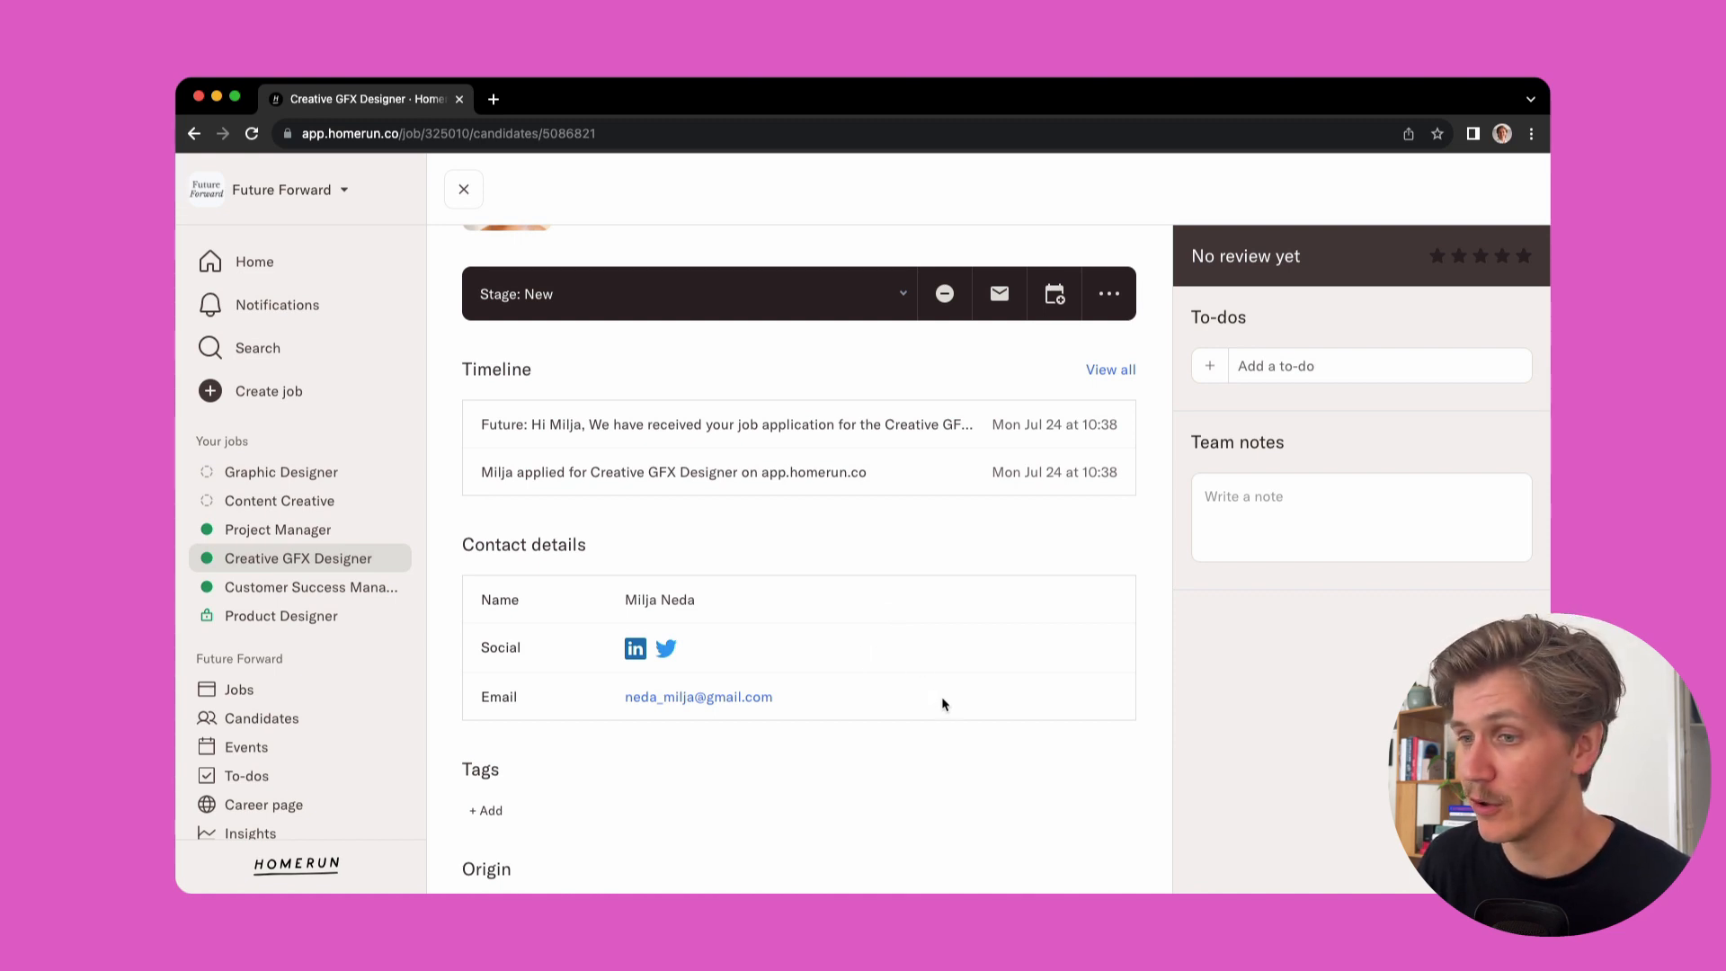
scroll(944, 705, "down", 1)
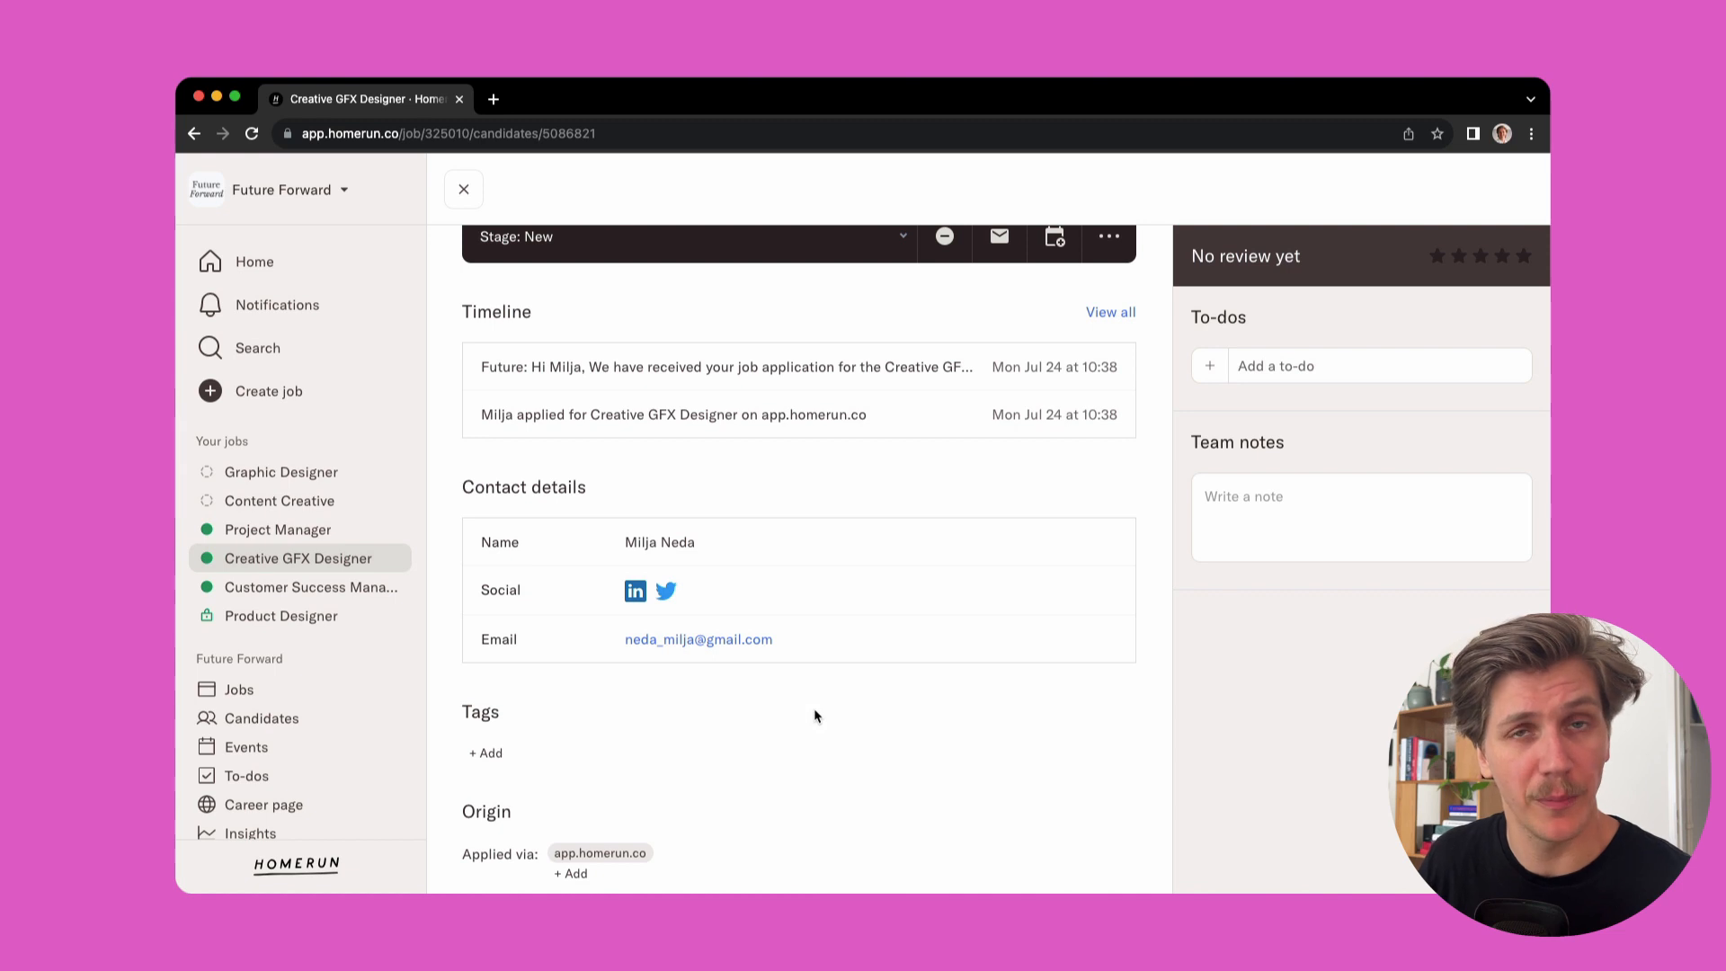
scroll(815, 716, "down", 1)
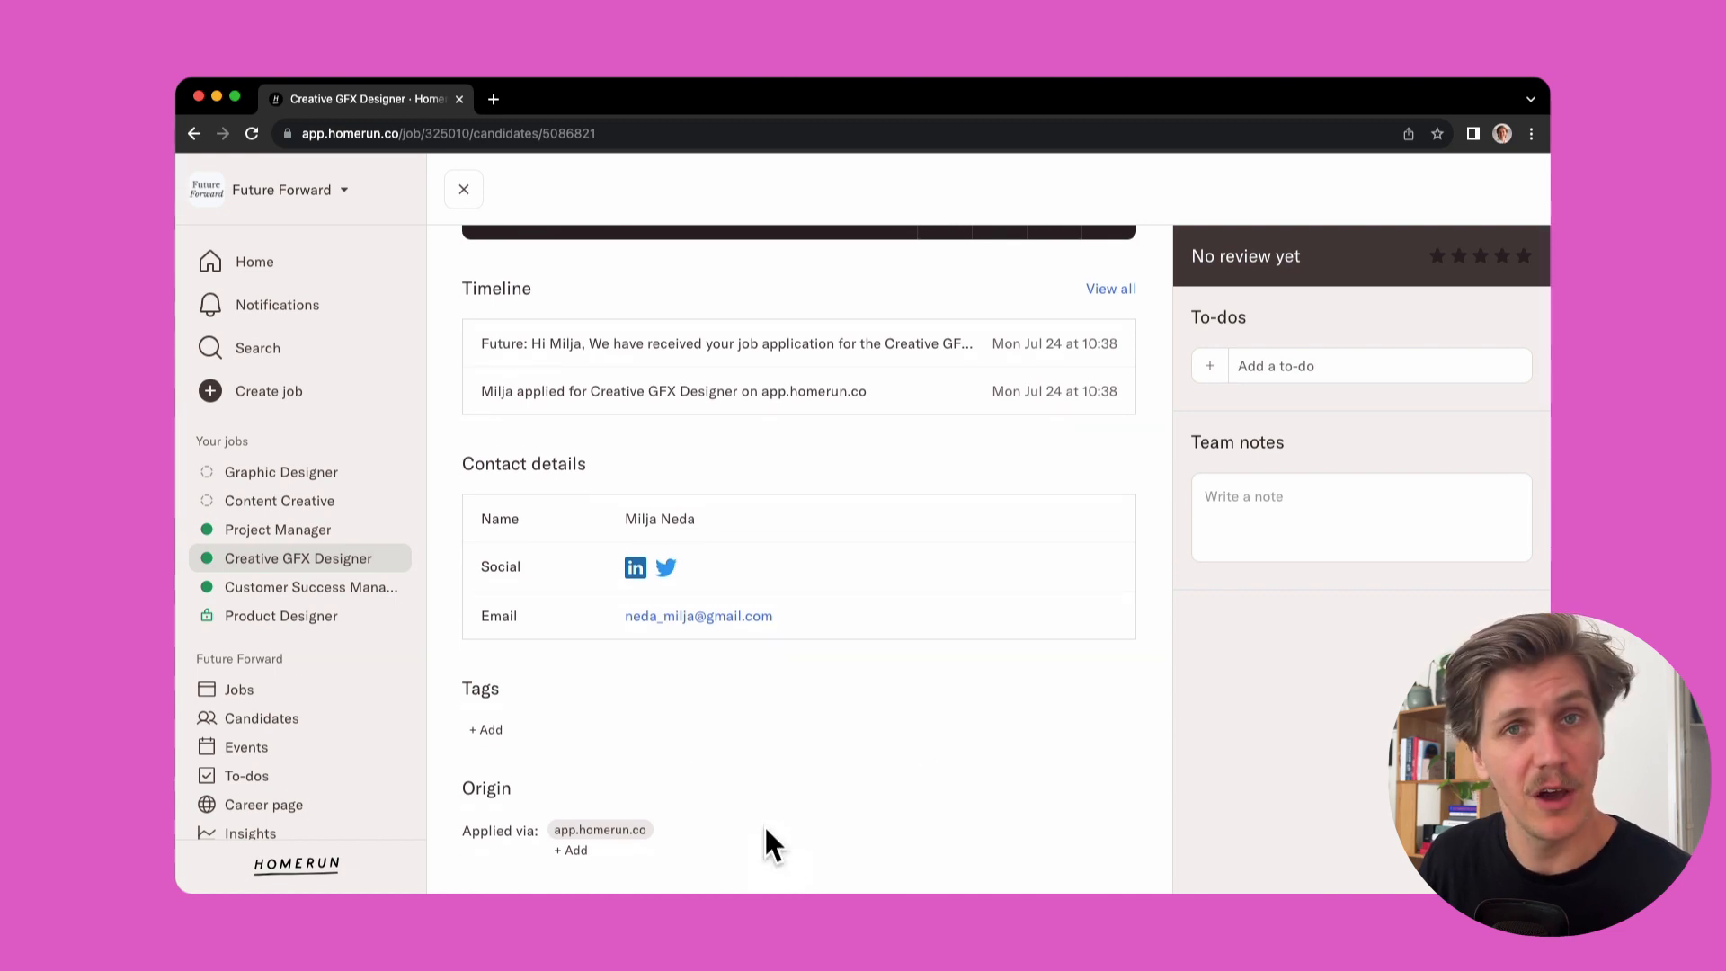
scroll(890, 802, "down", 5)
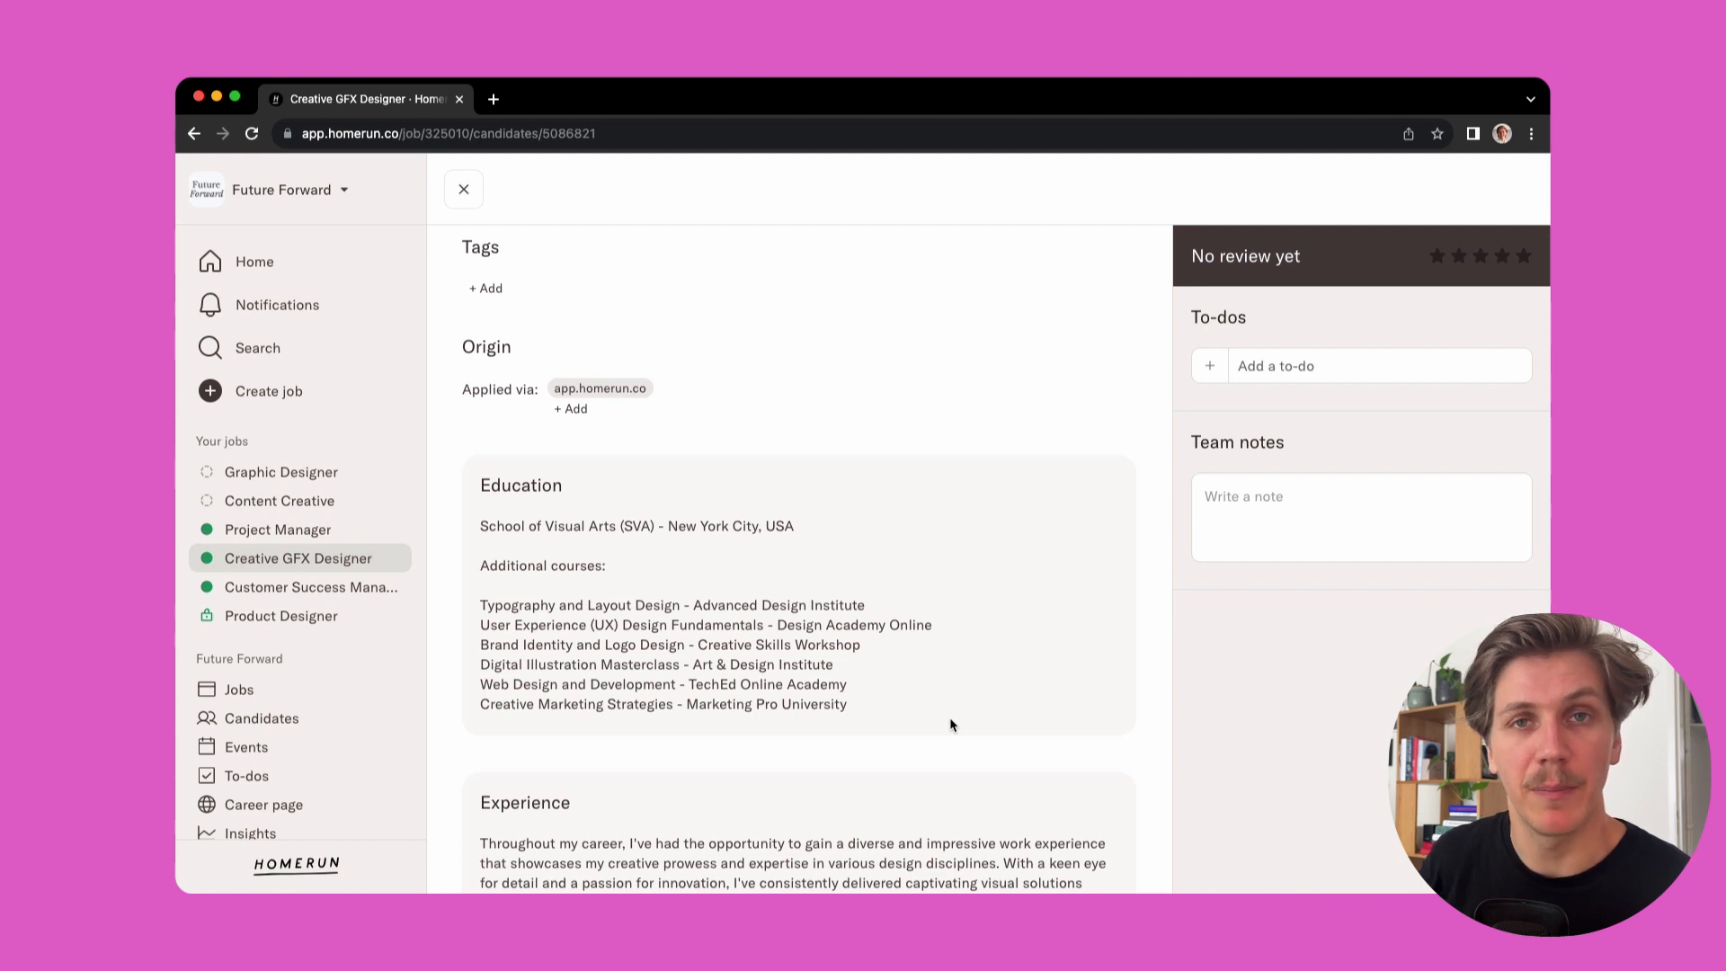
scroll(931, 664, "down", 2)
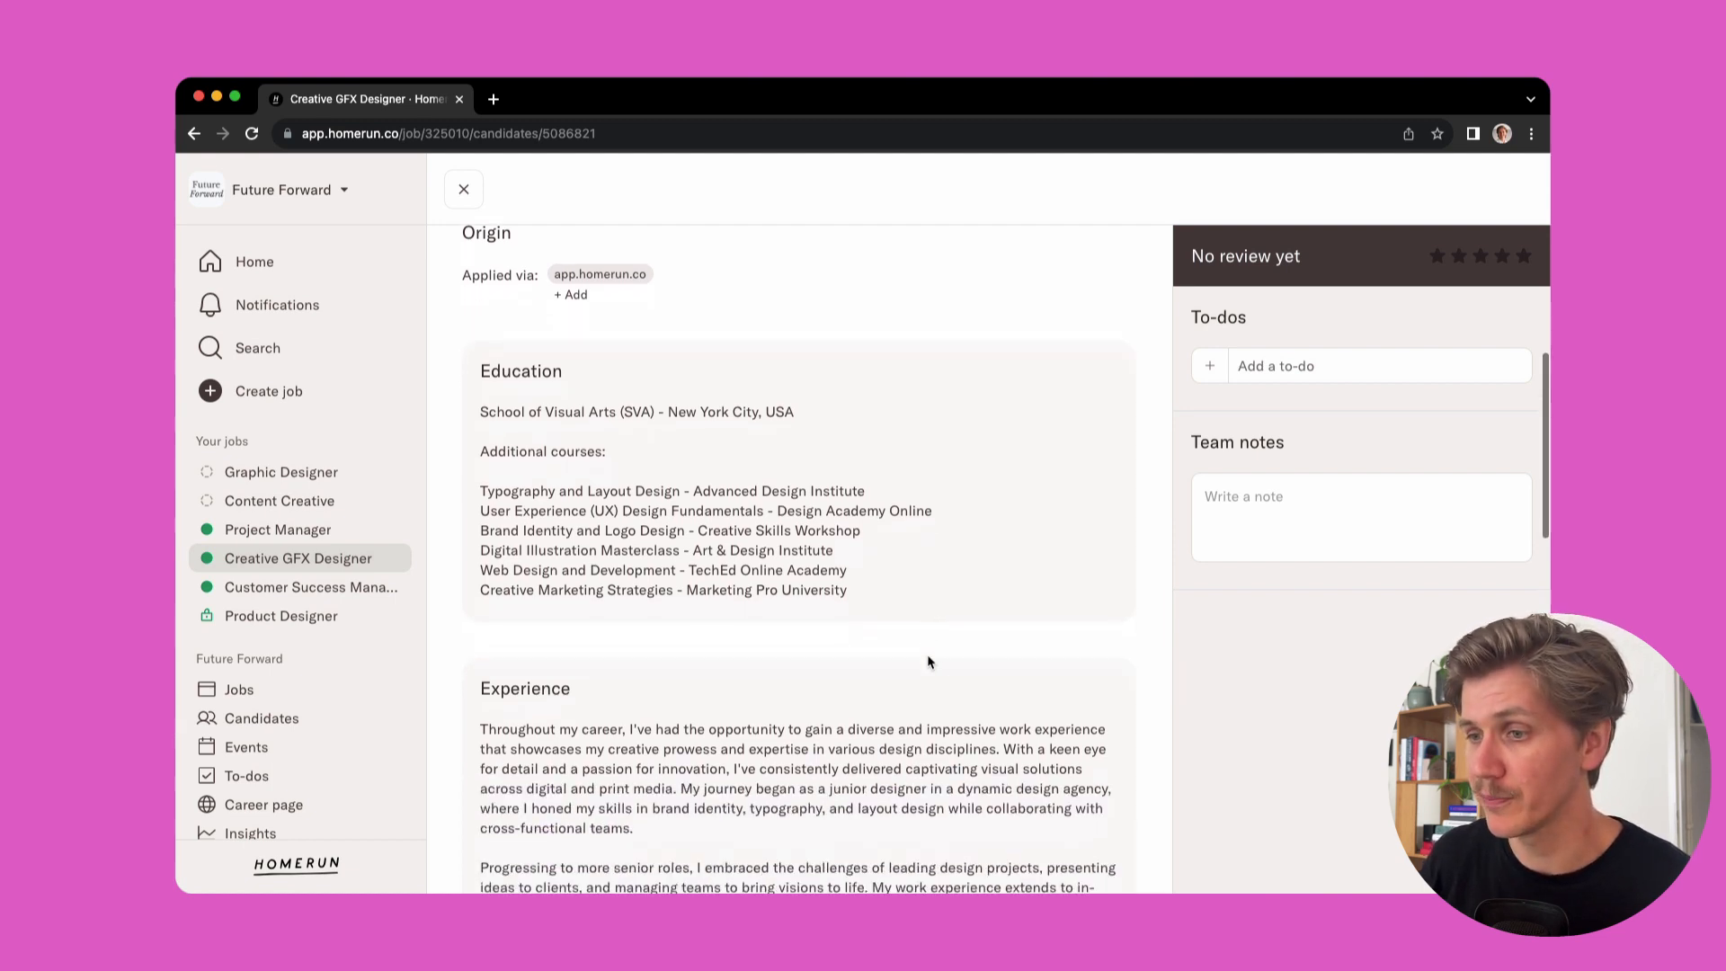
scroll(930, 690, "down", 5)
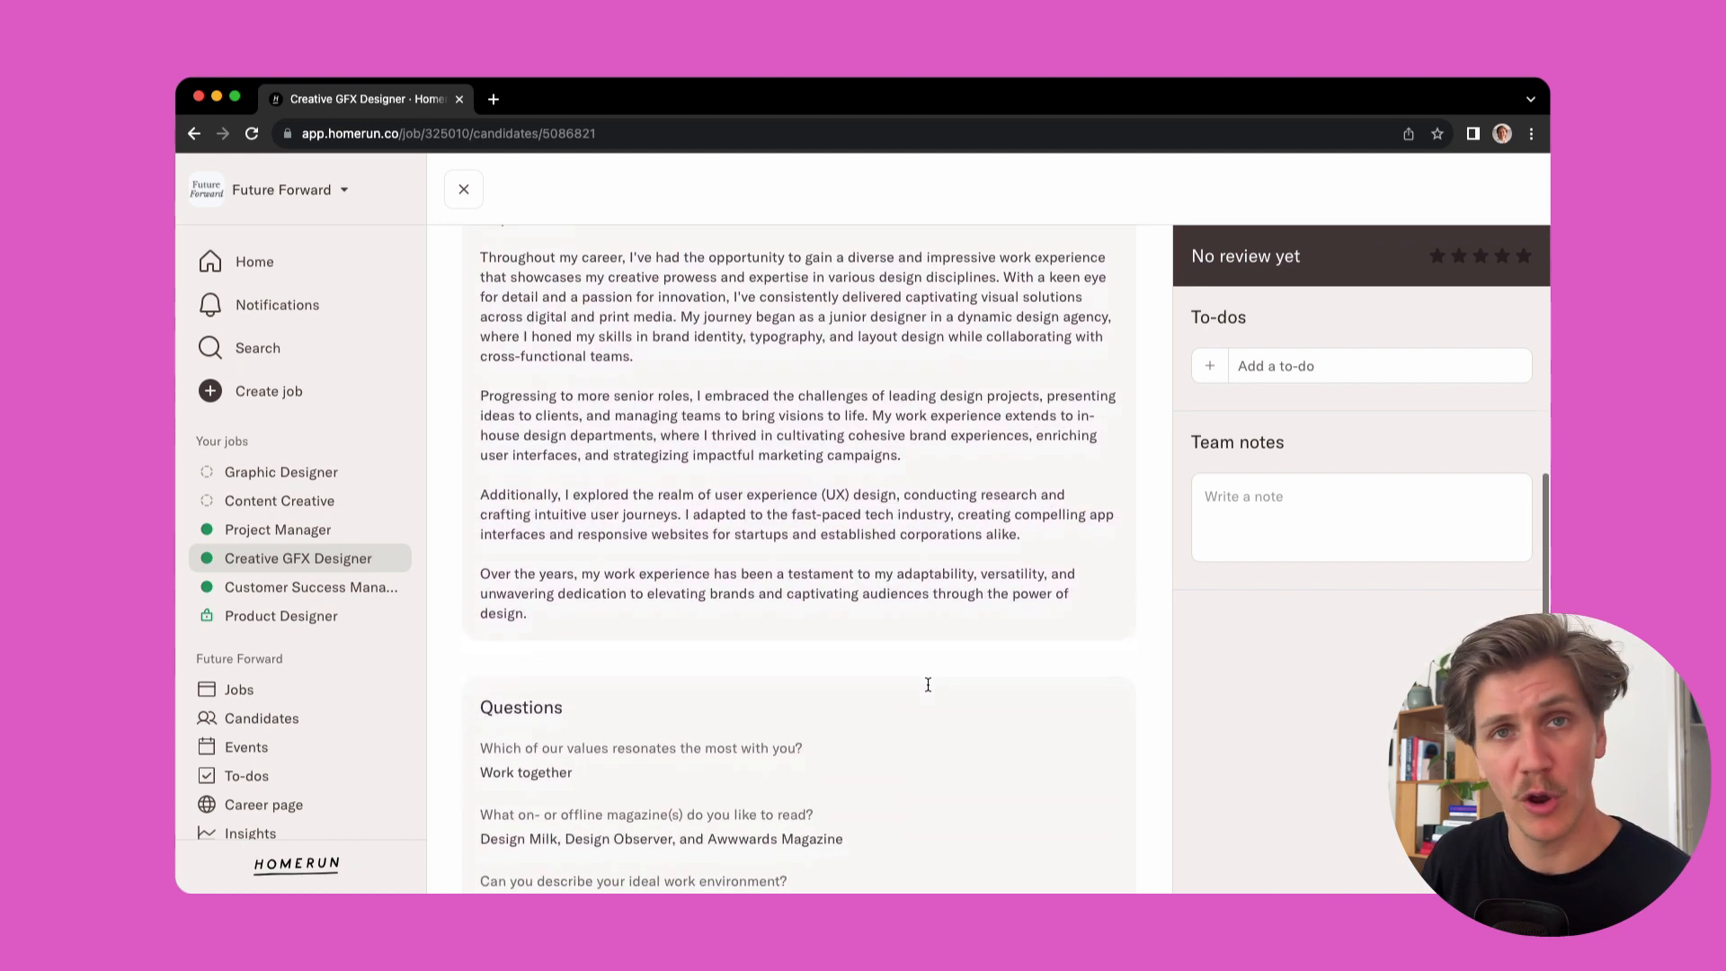
scroll(930, 690, "down", 1)
scroll(769, 743, "down", 7)
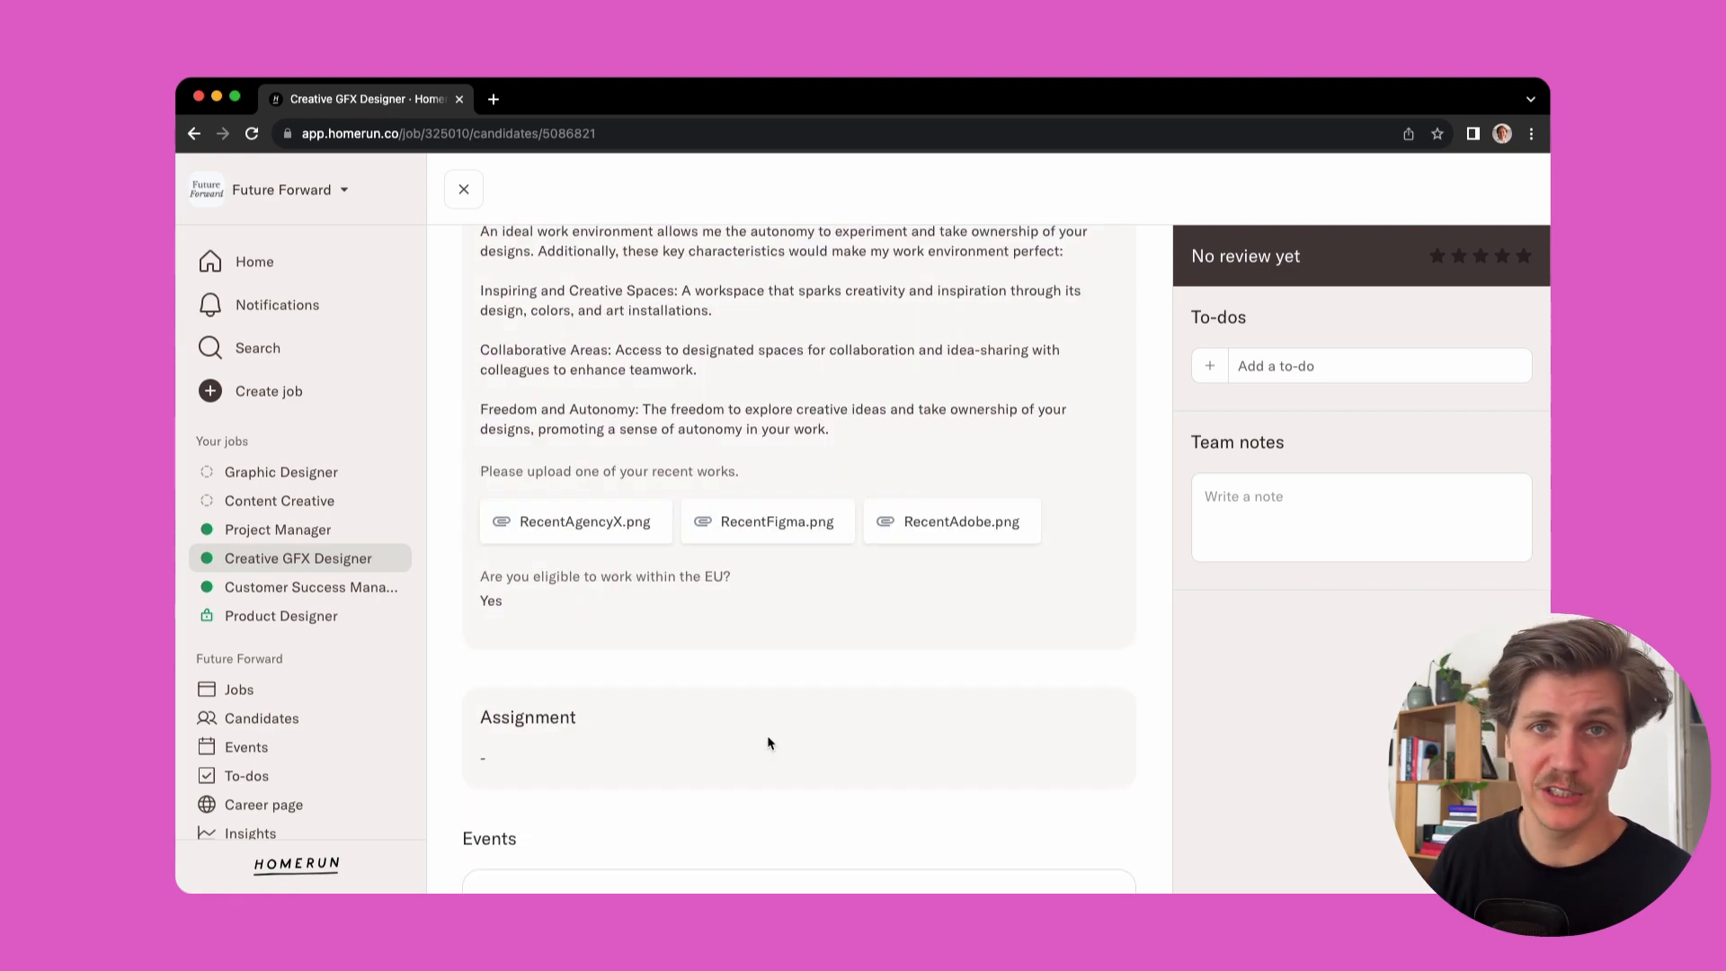
scroll(768, 743, "up", 11)
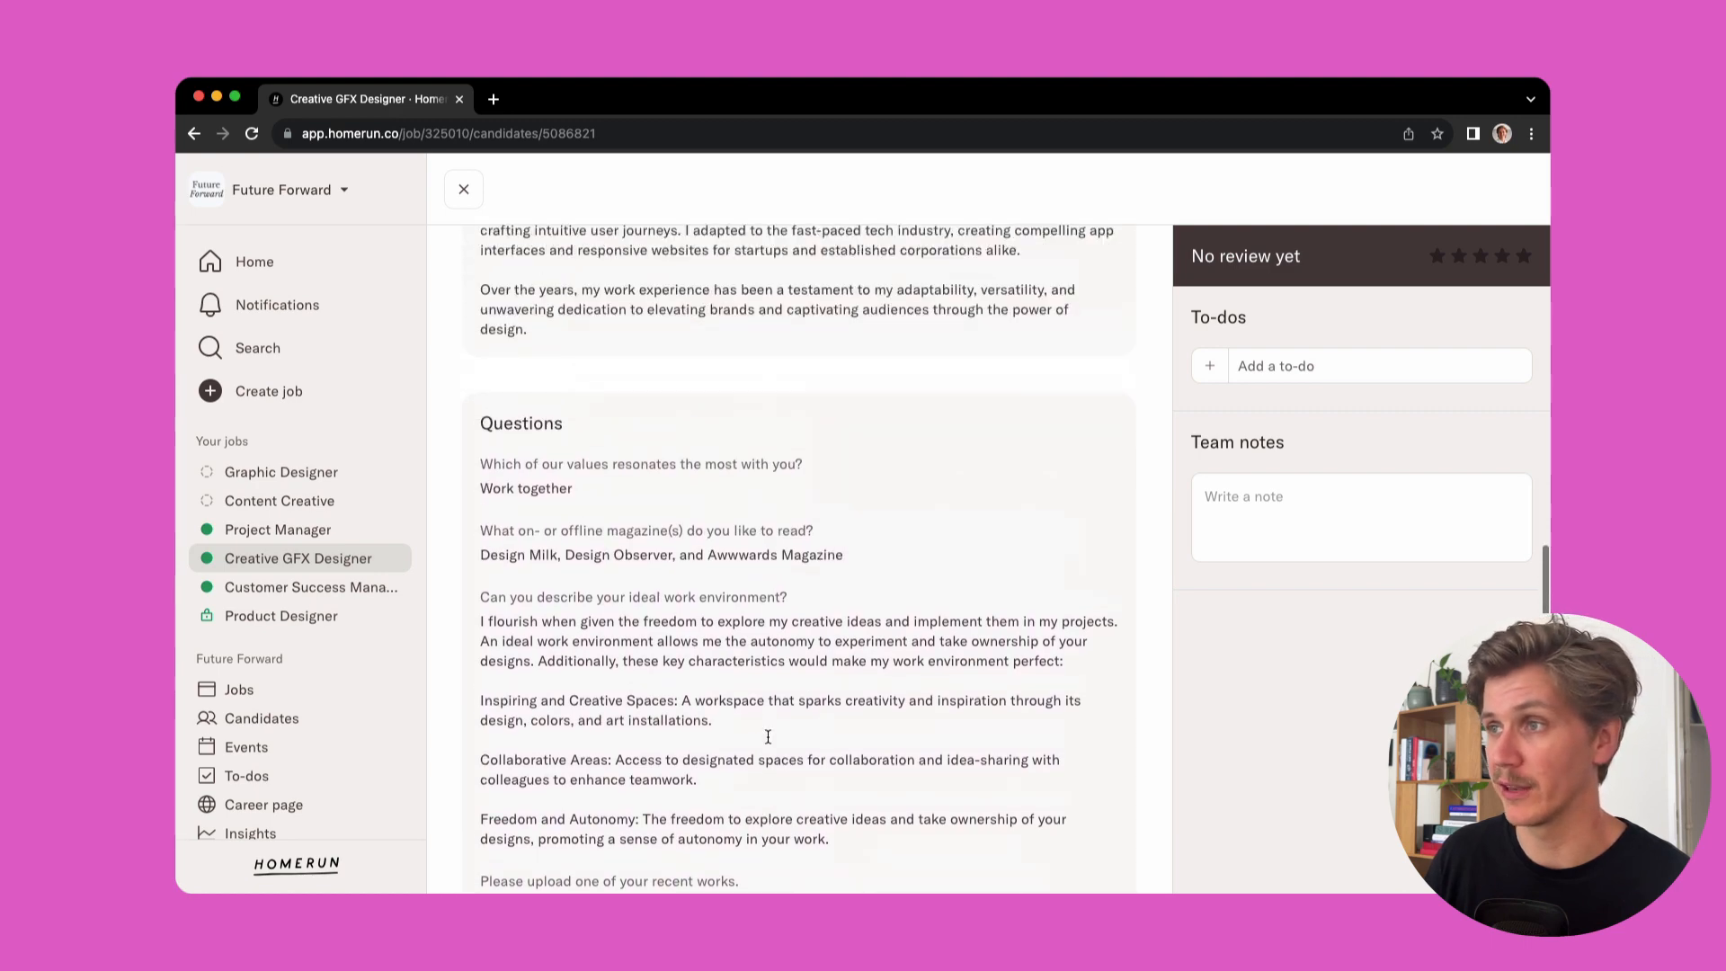
scroll(769, 743, "up", 8)
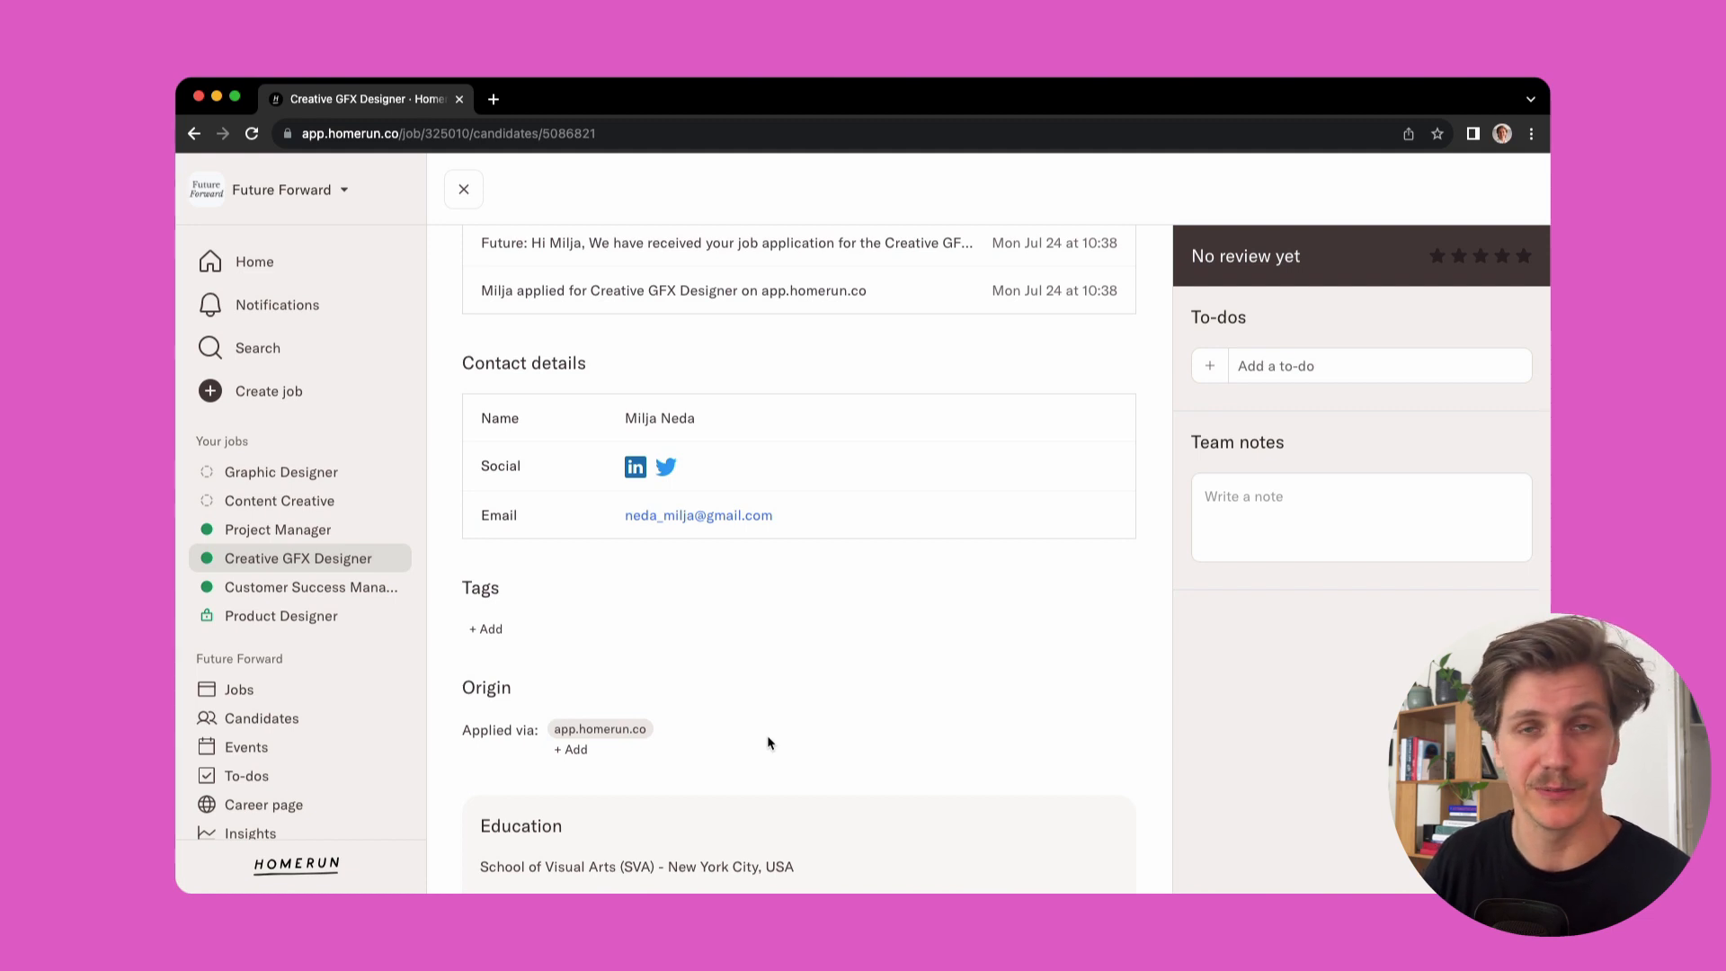
scroll(769, 743, "up", 4)
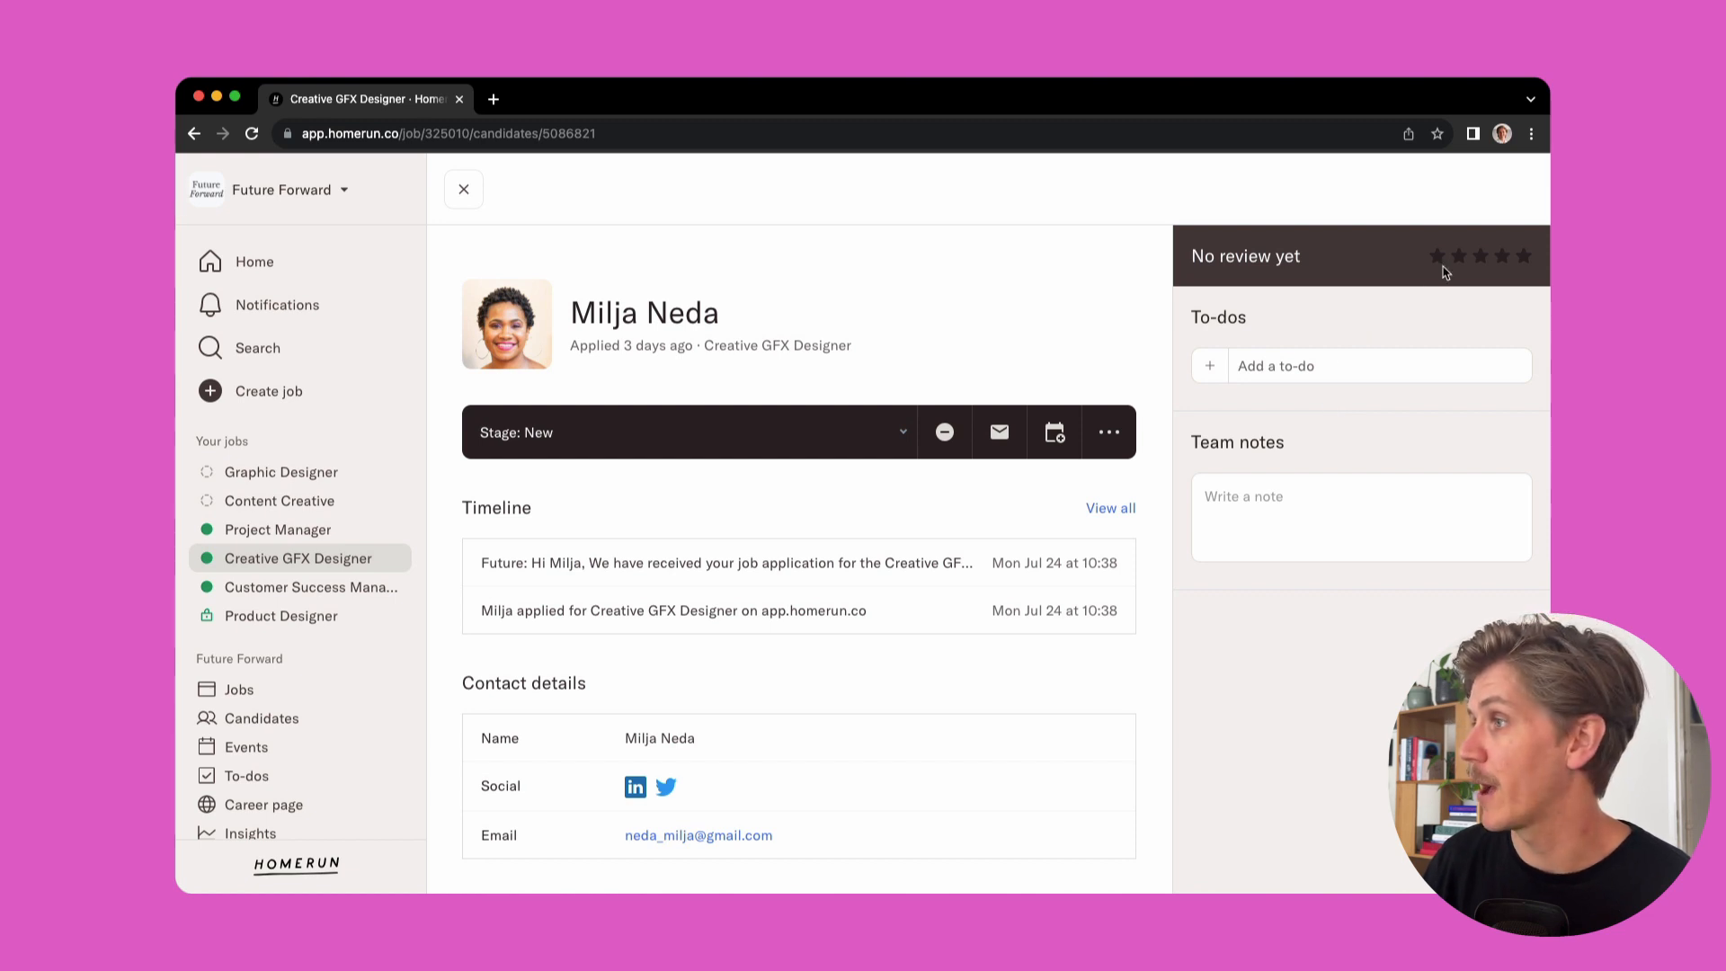
Rate the candidate four stars and post a team note mentioning a colleague with "Can you take a look at this profile?"
left_click(1500, 258)
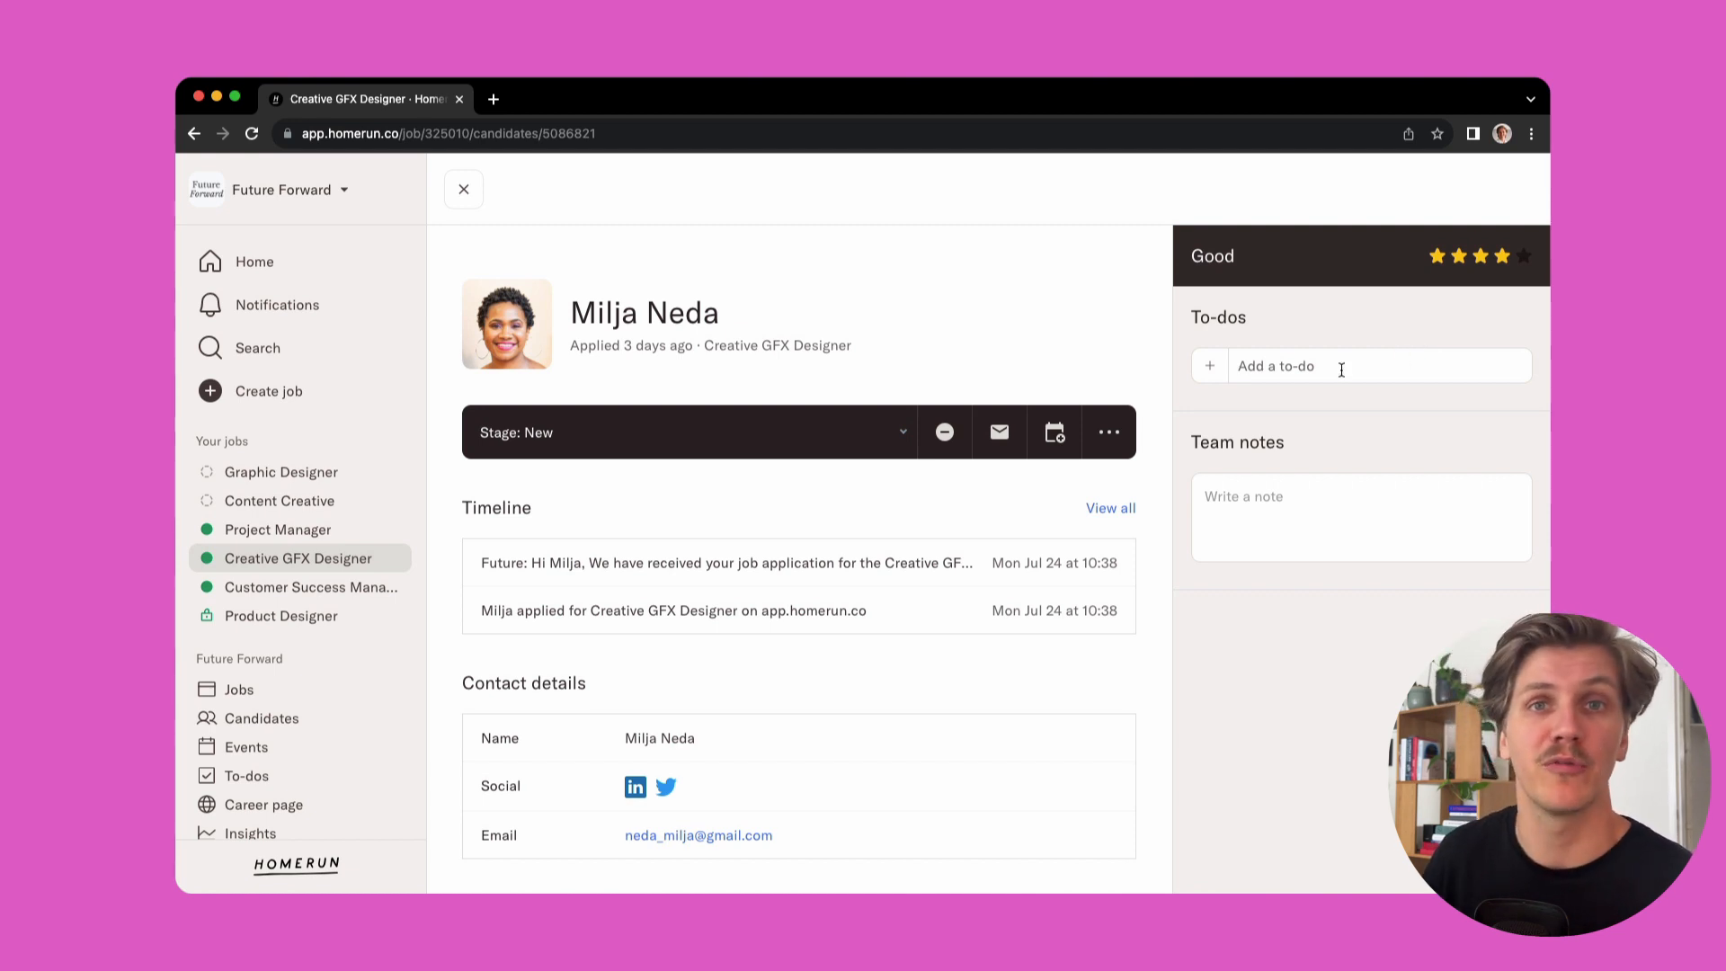
left_click(1300, 506)
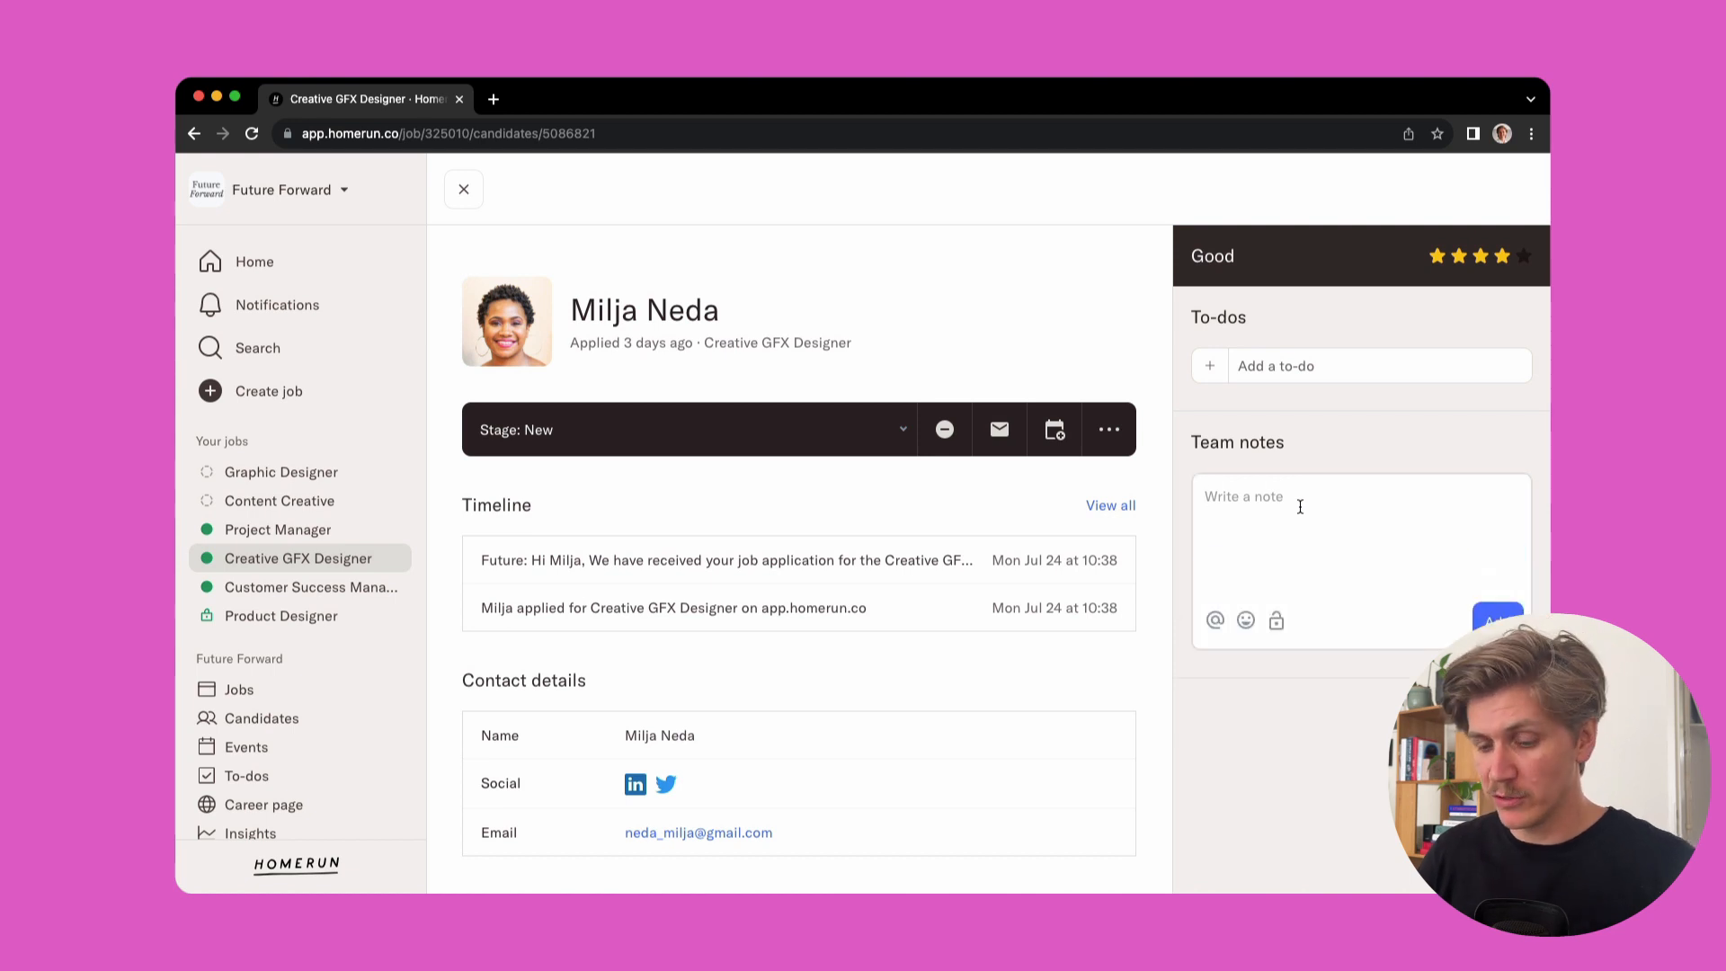
type("carl")
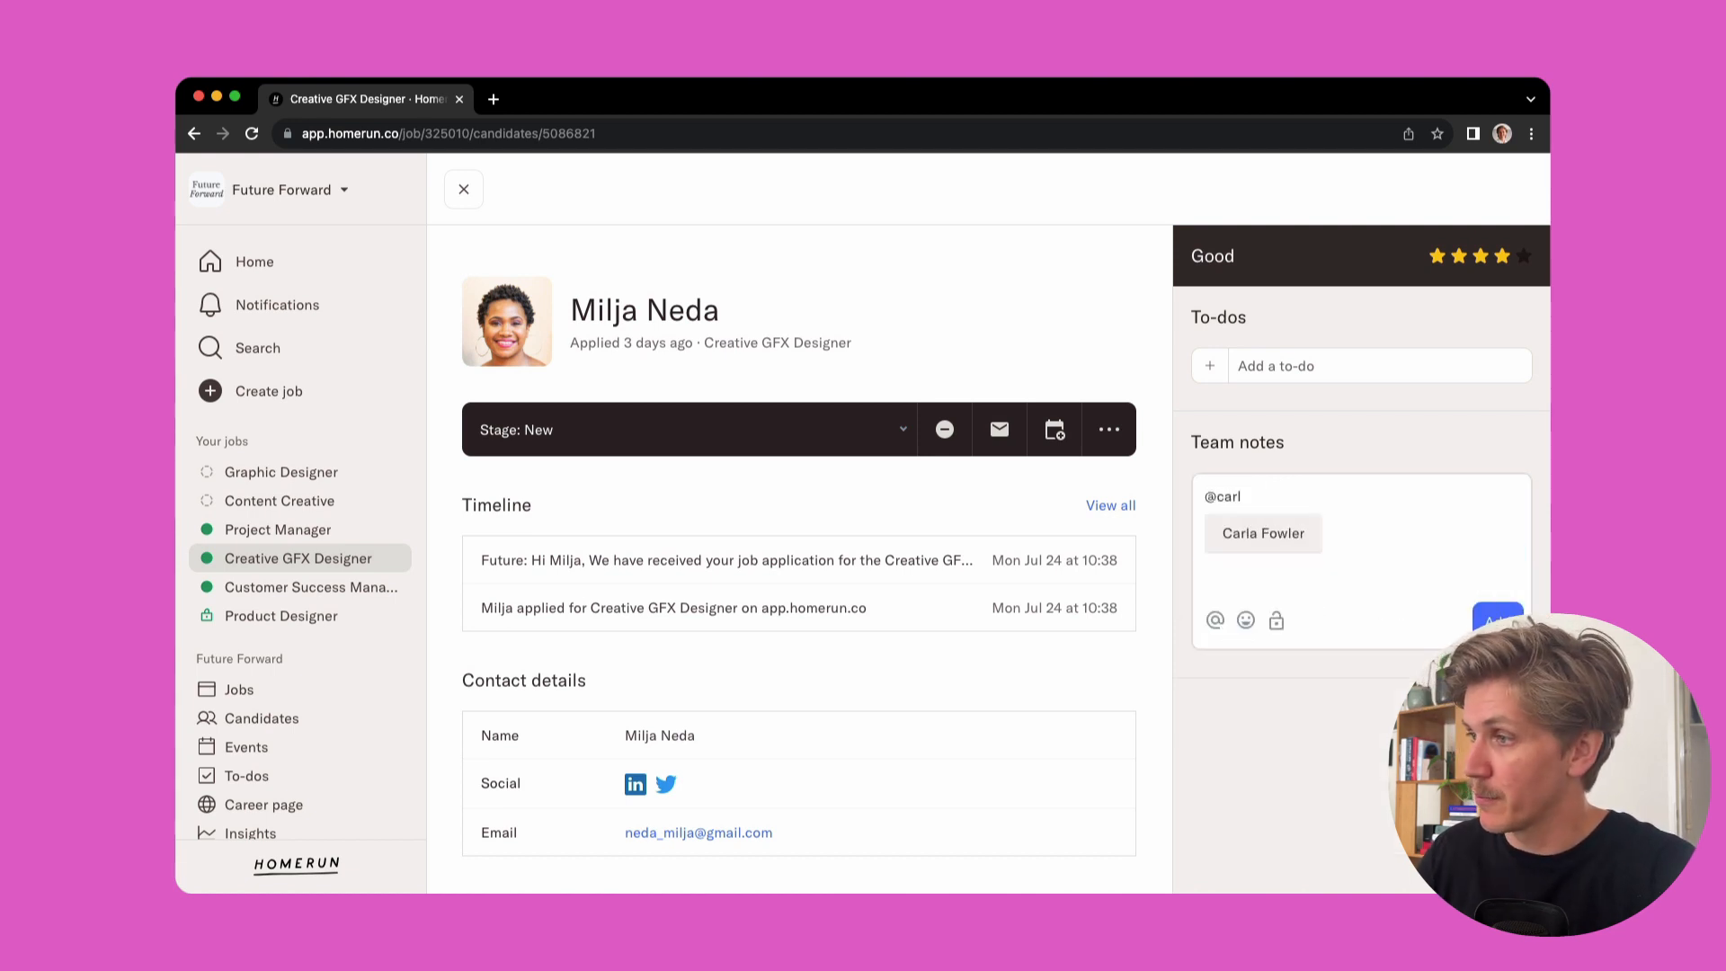
left_click(1296, 537)
type("Can ")
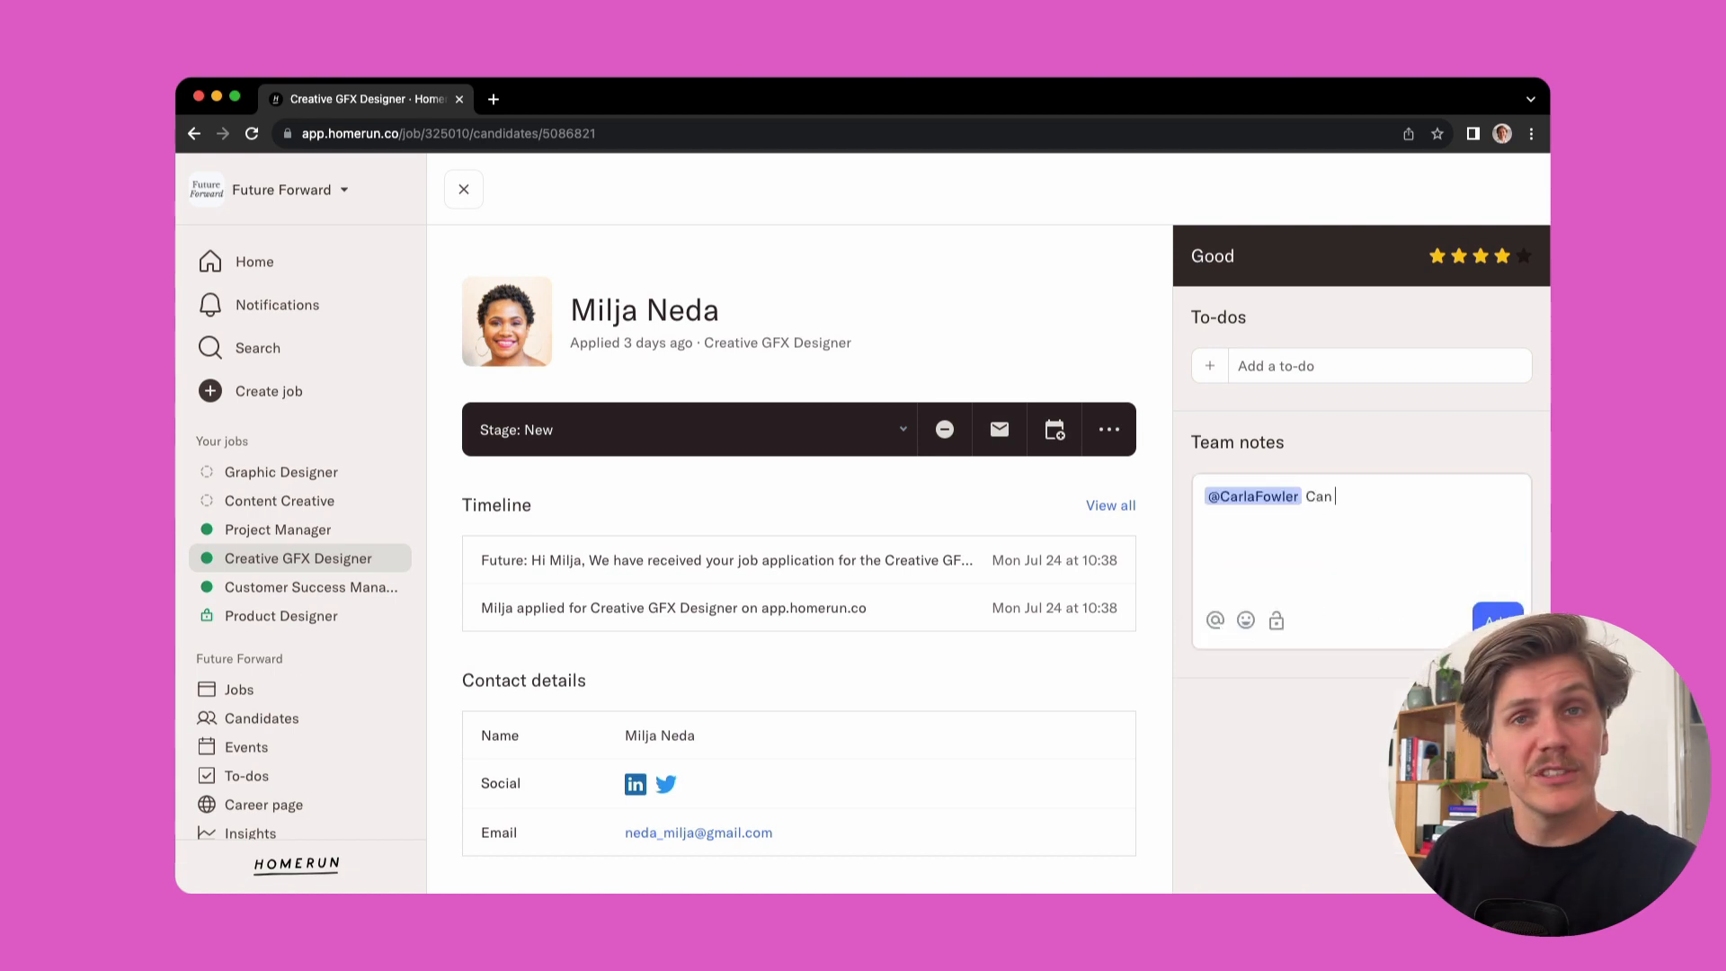
type("you take a look at this profile?")
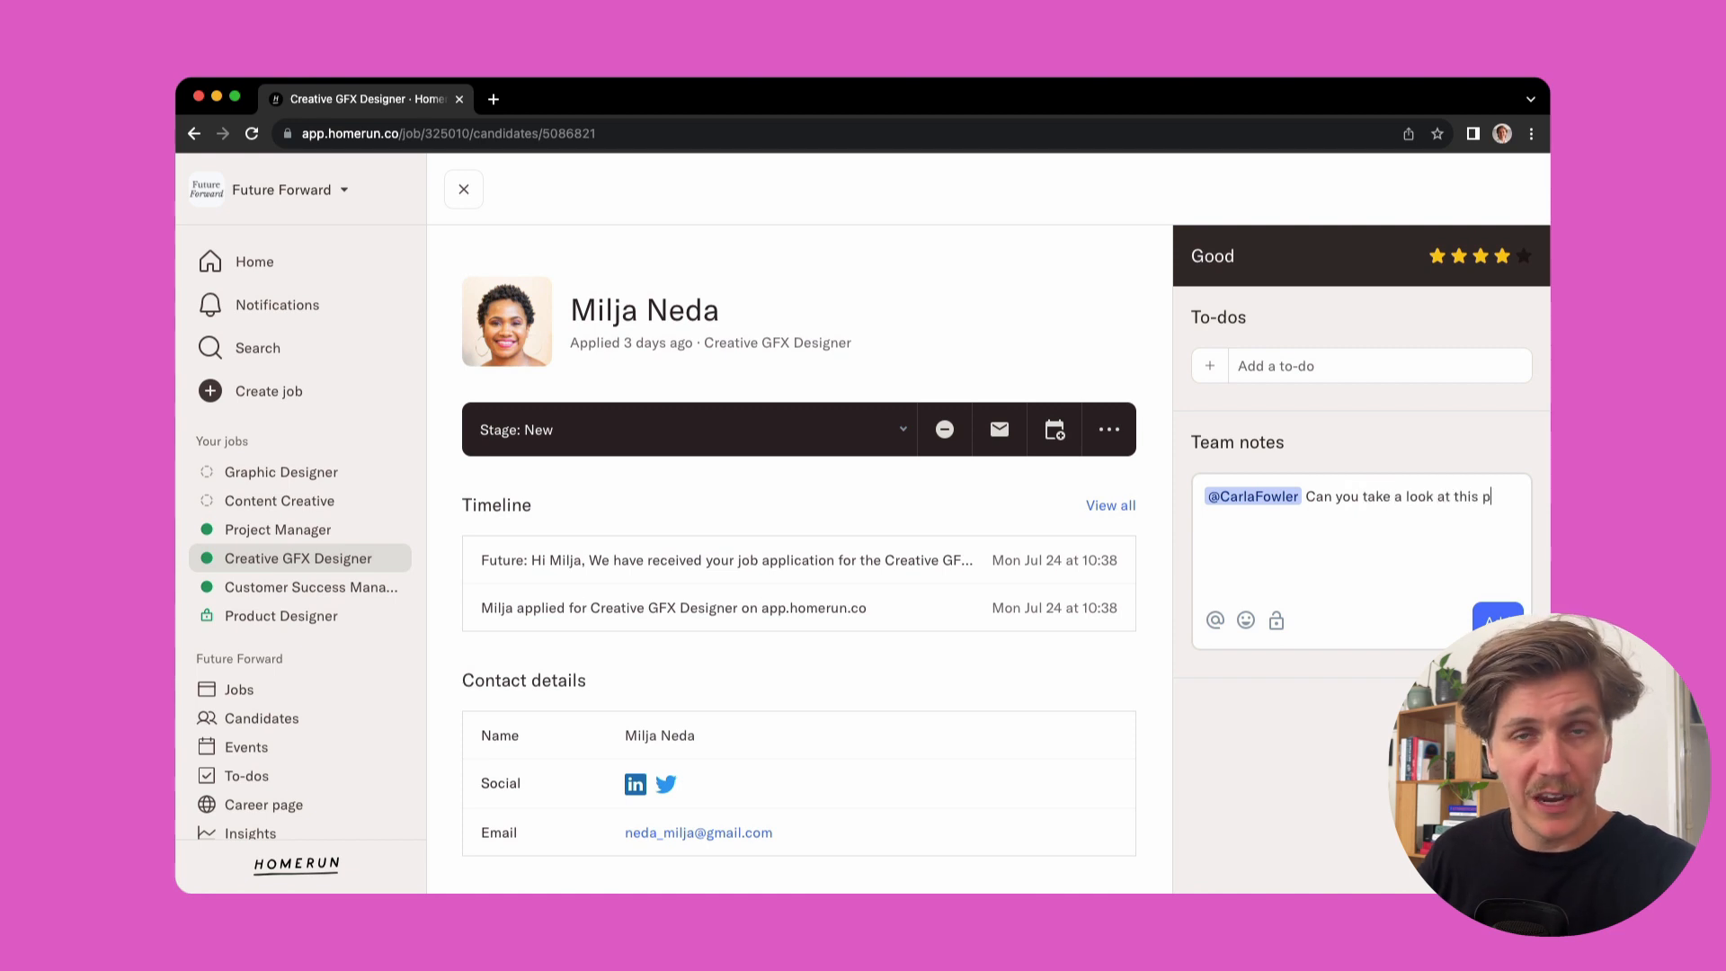
key("Return")
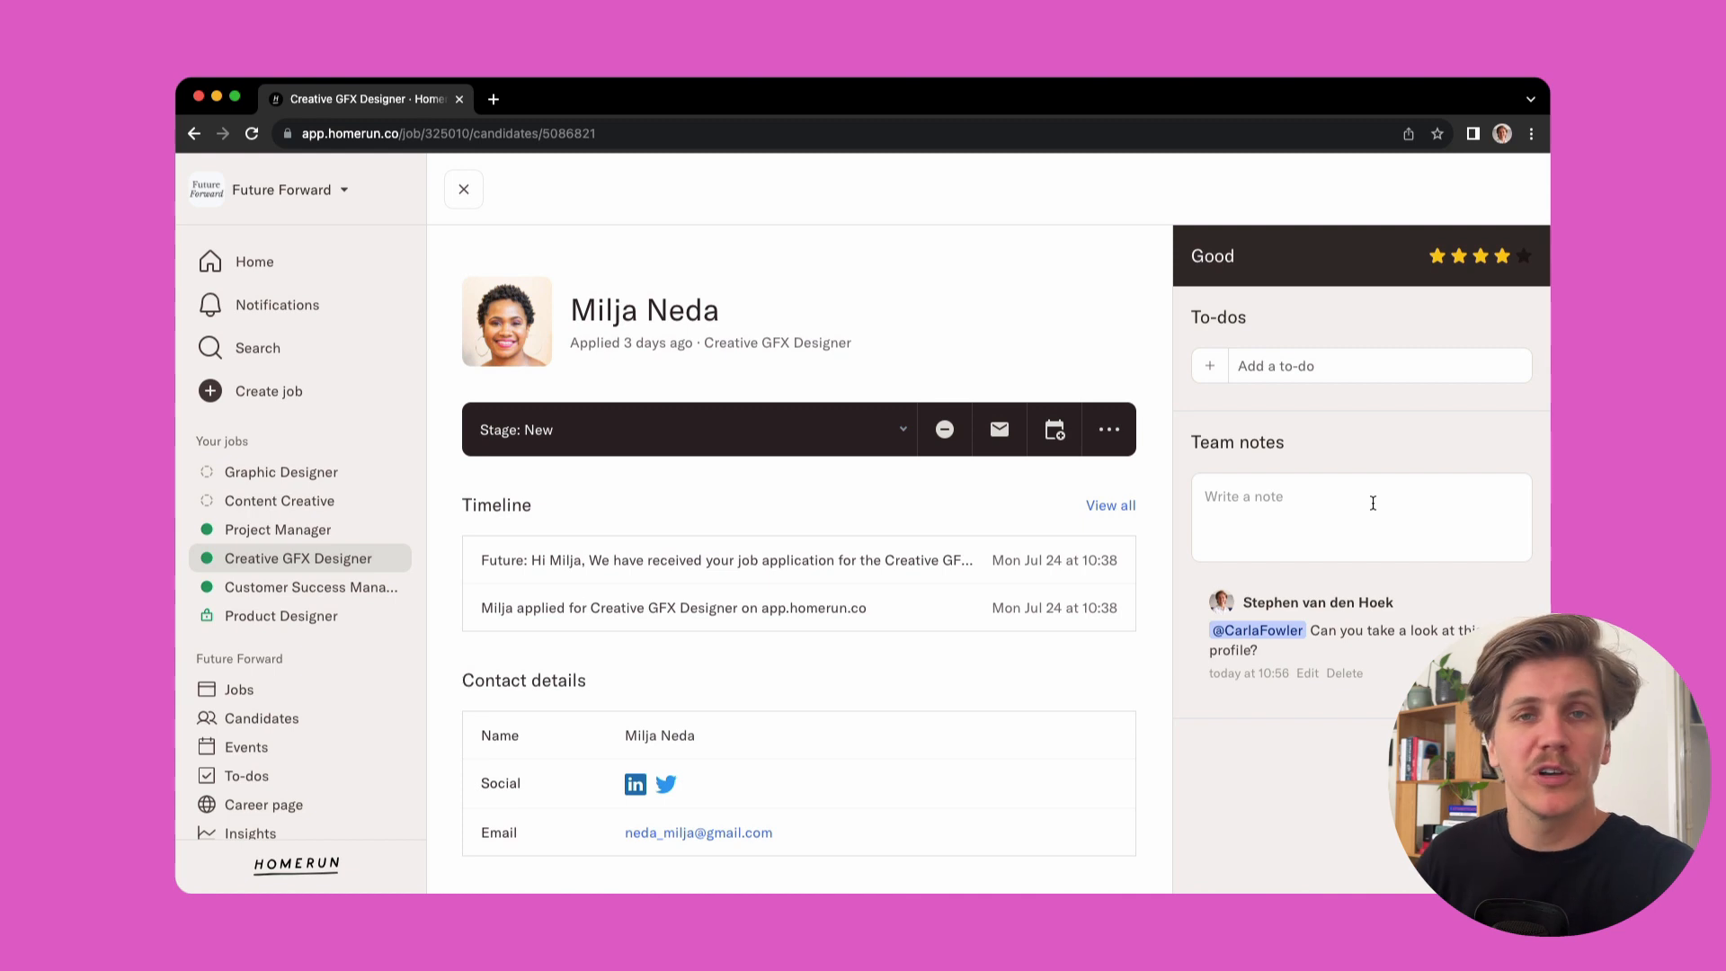
Add a team note reading "Salary expectations: €45k." to the candidate and mark it as sensitive
left_click(1373, 503)
type("Salar")
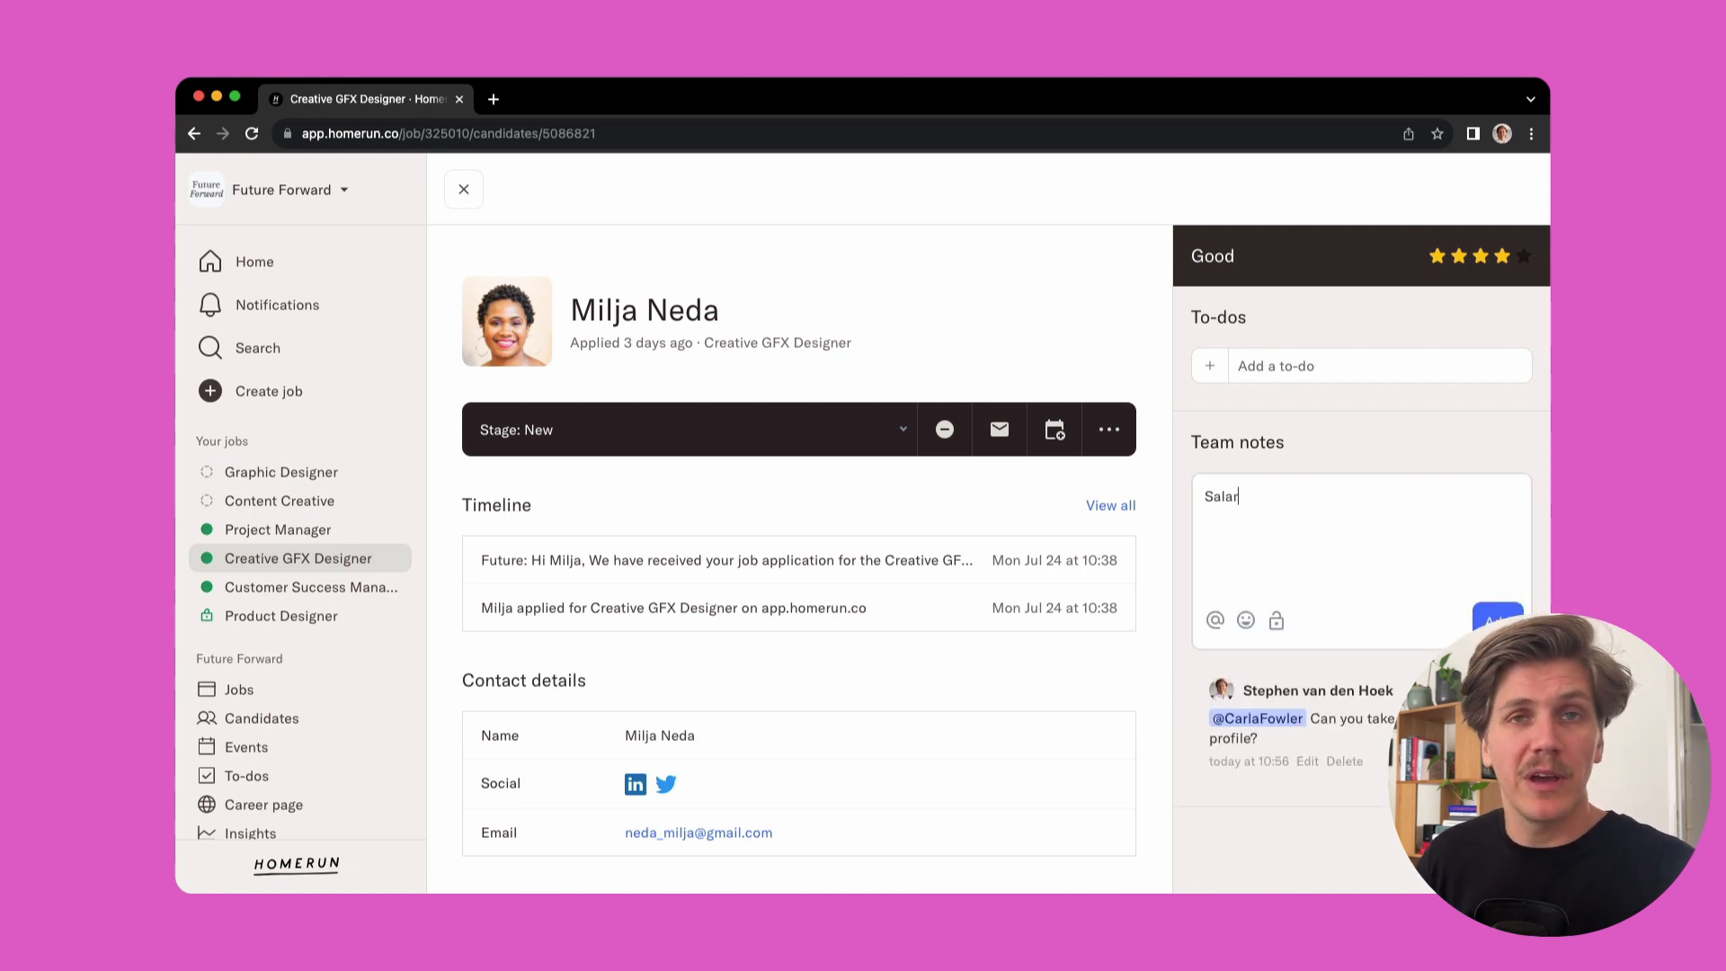
type("y expectations: €4")
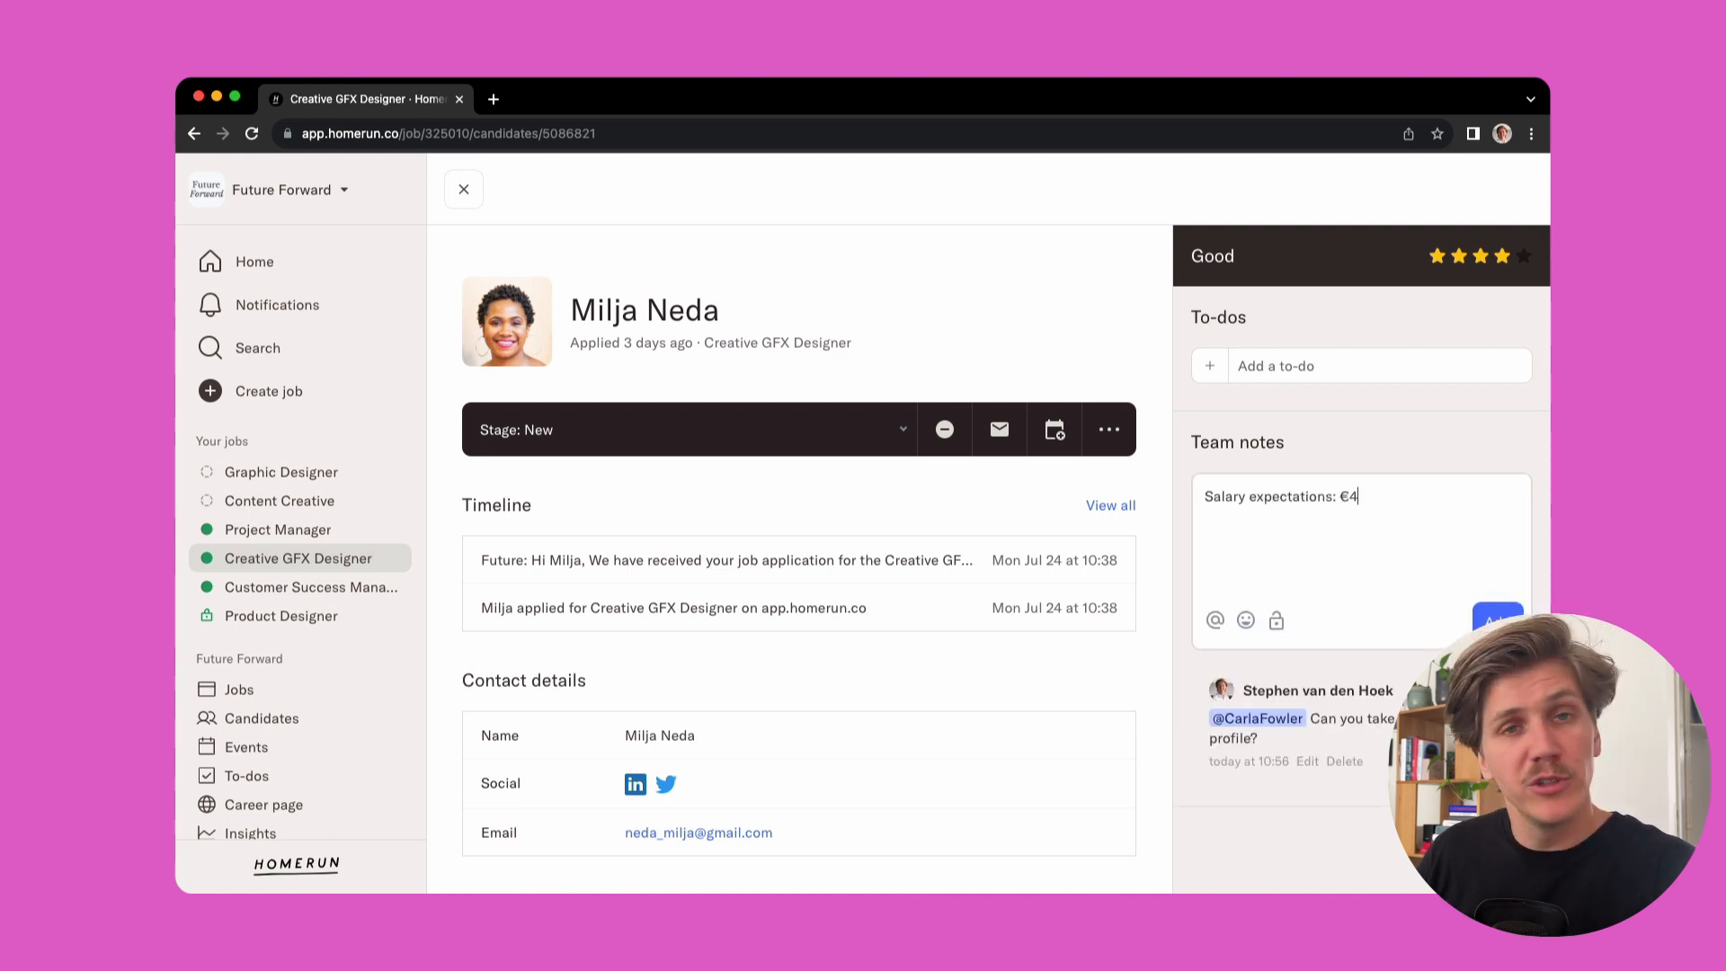
type("5.k")
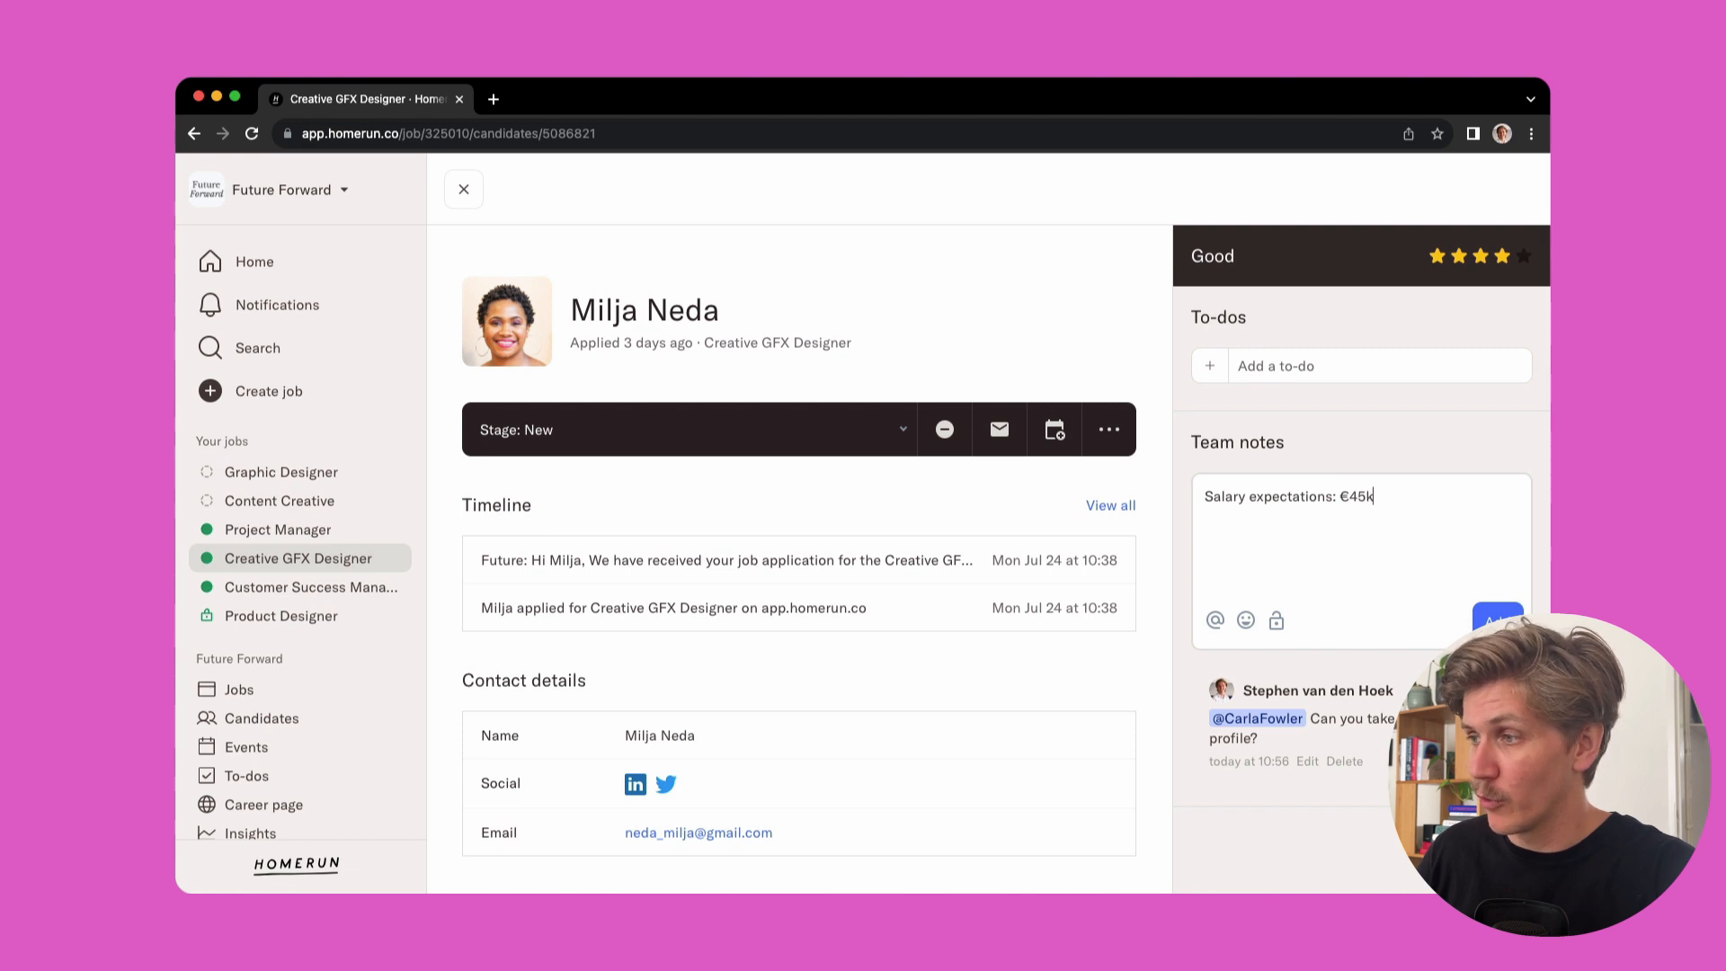
type(".")
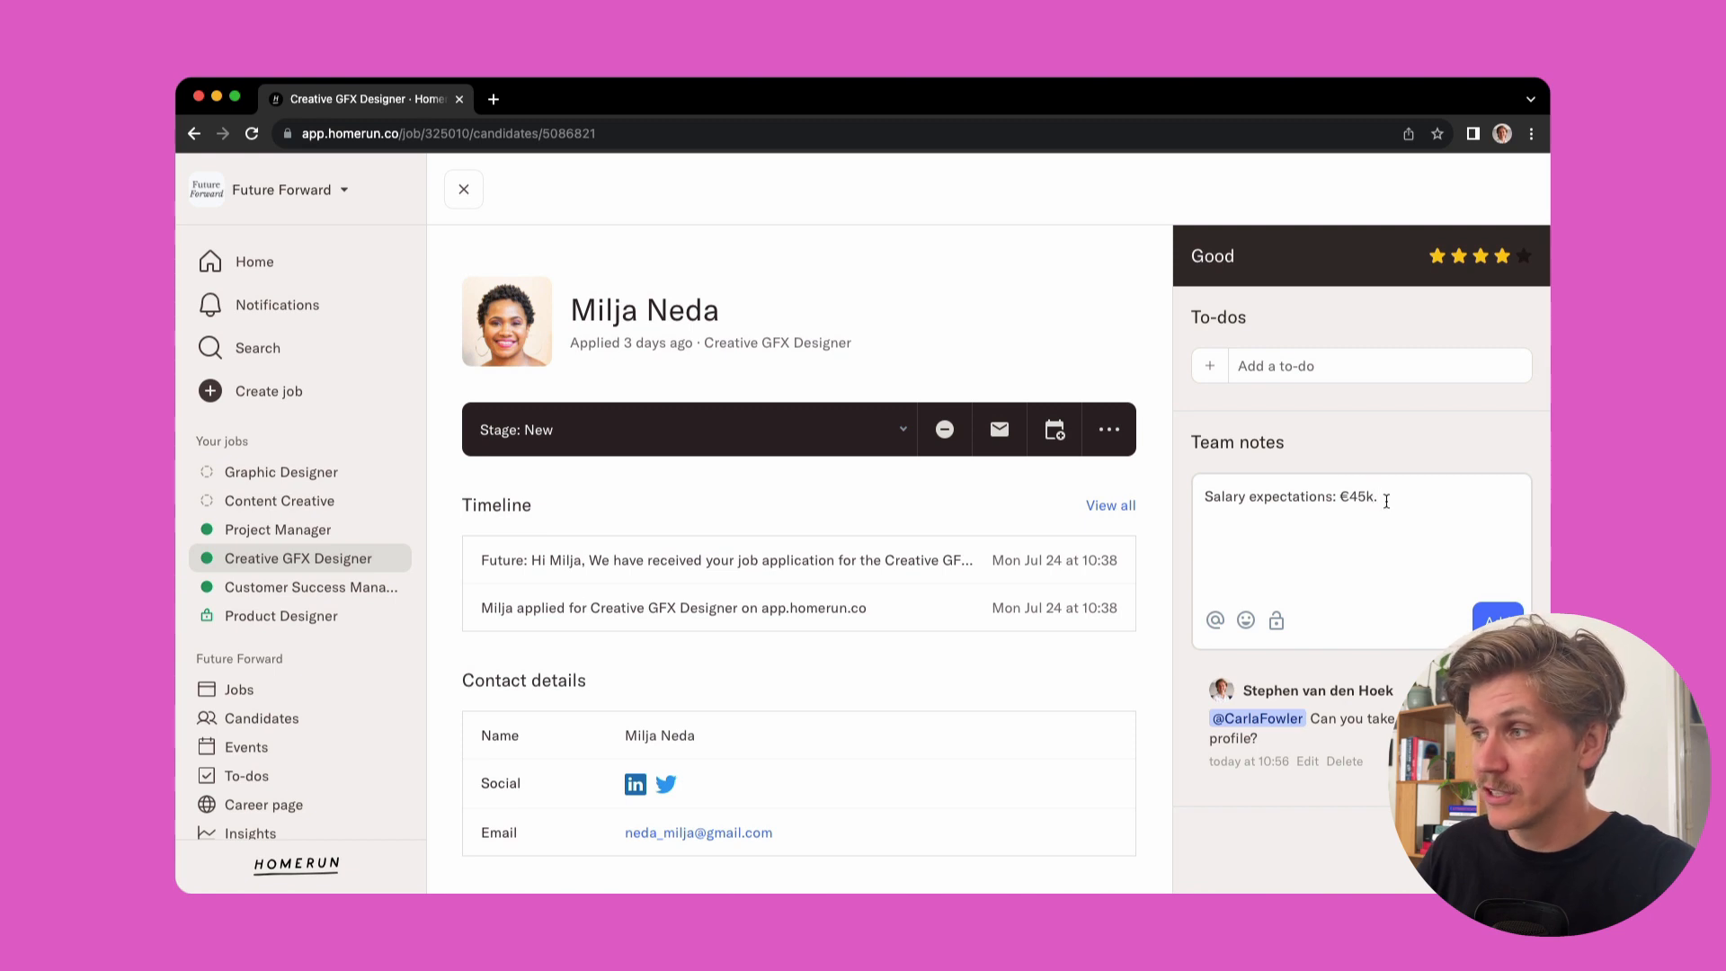
left_click(1276, 622)
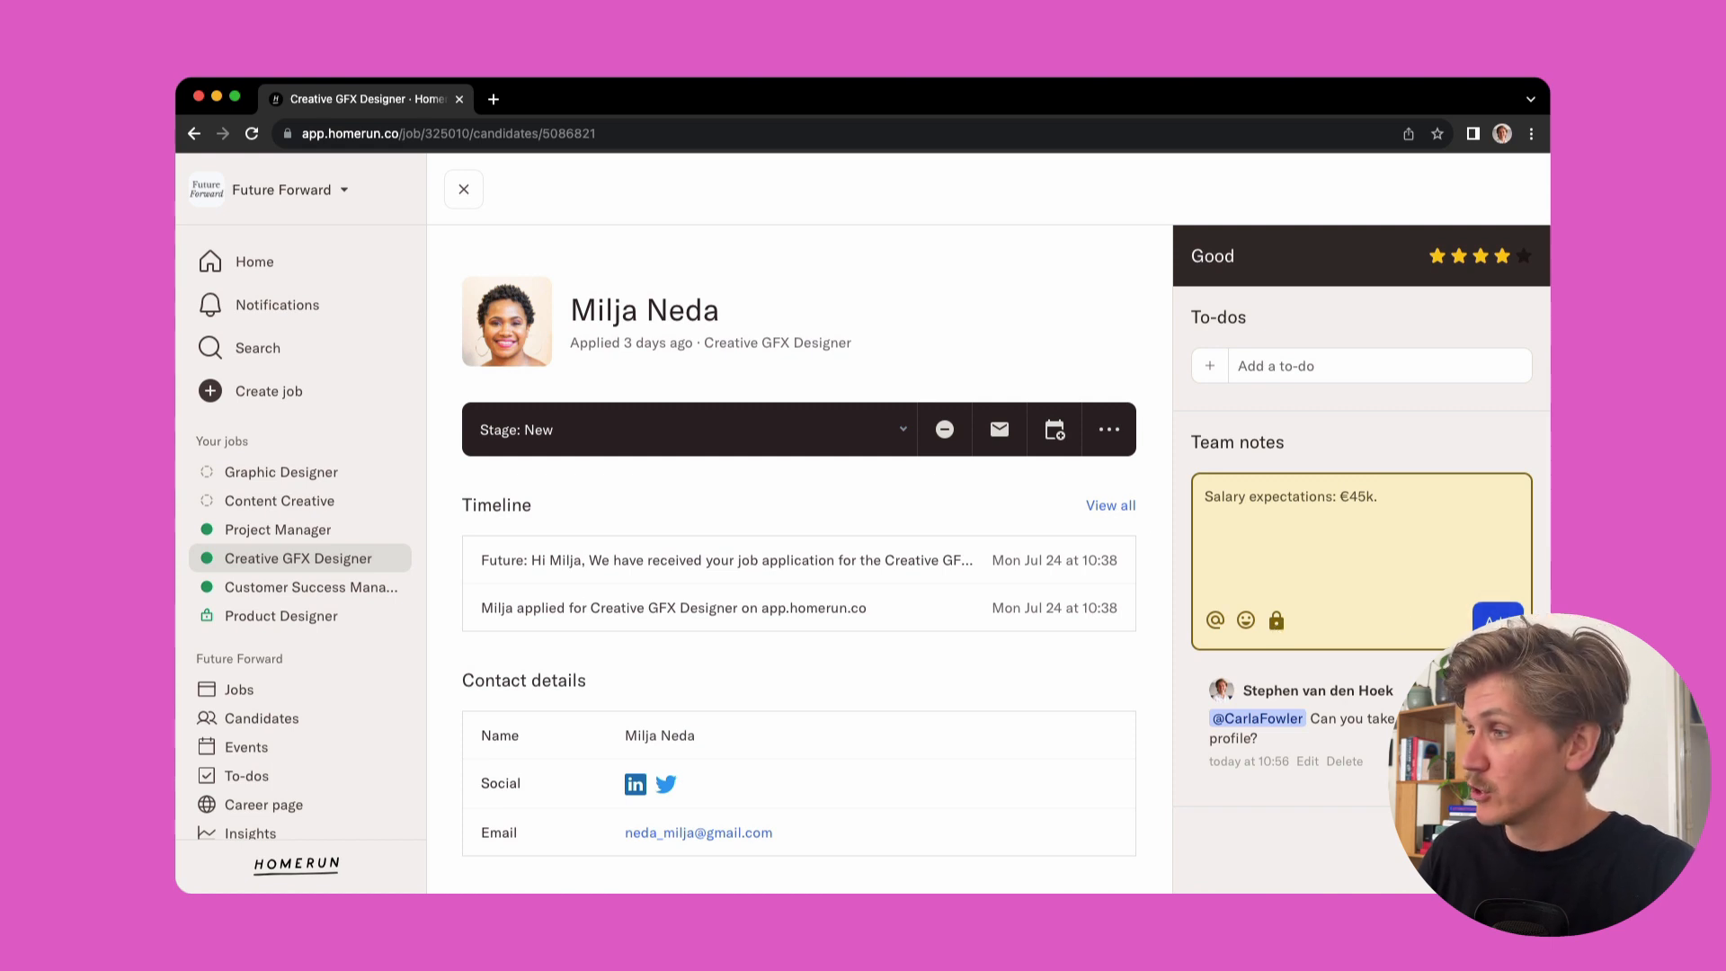
left_click(1498, 625)
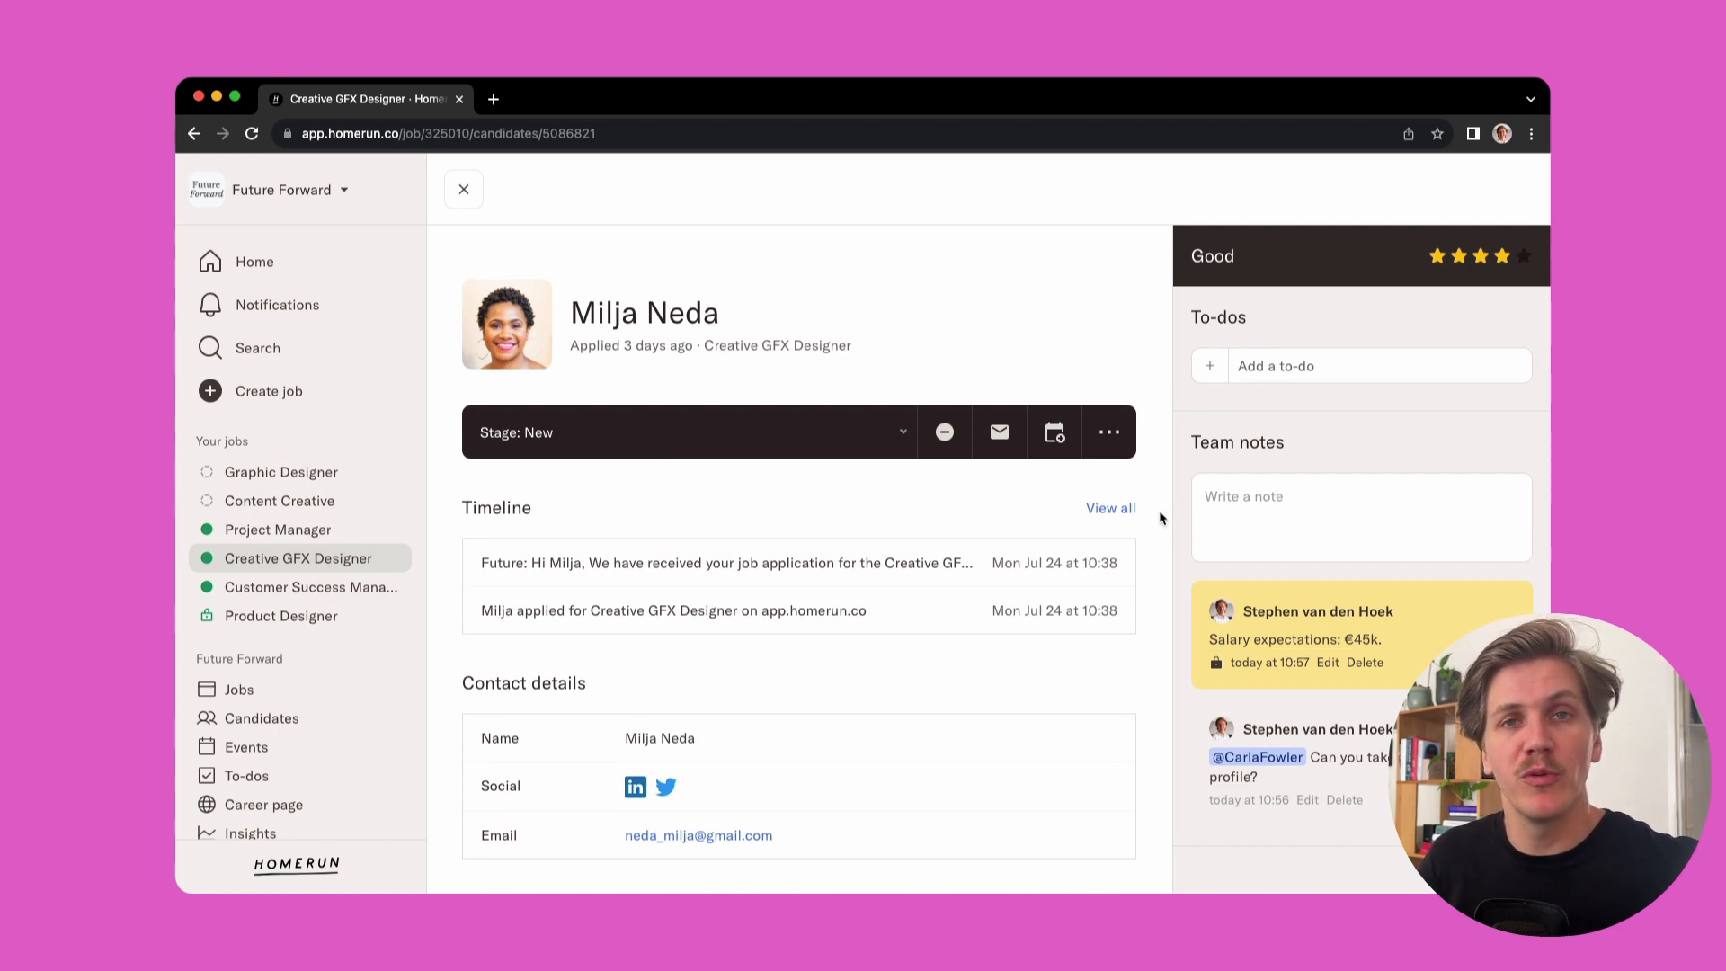
Move the candidate to the Coffee chat stage on the Creative GFX Designer board and reopen the candidate's profile
left_click(902, 437)
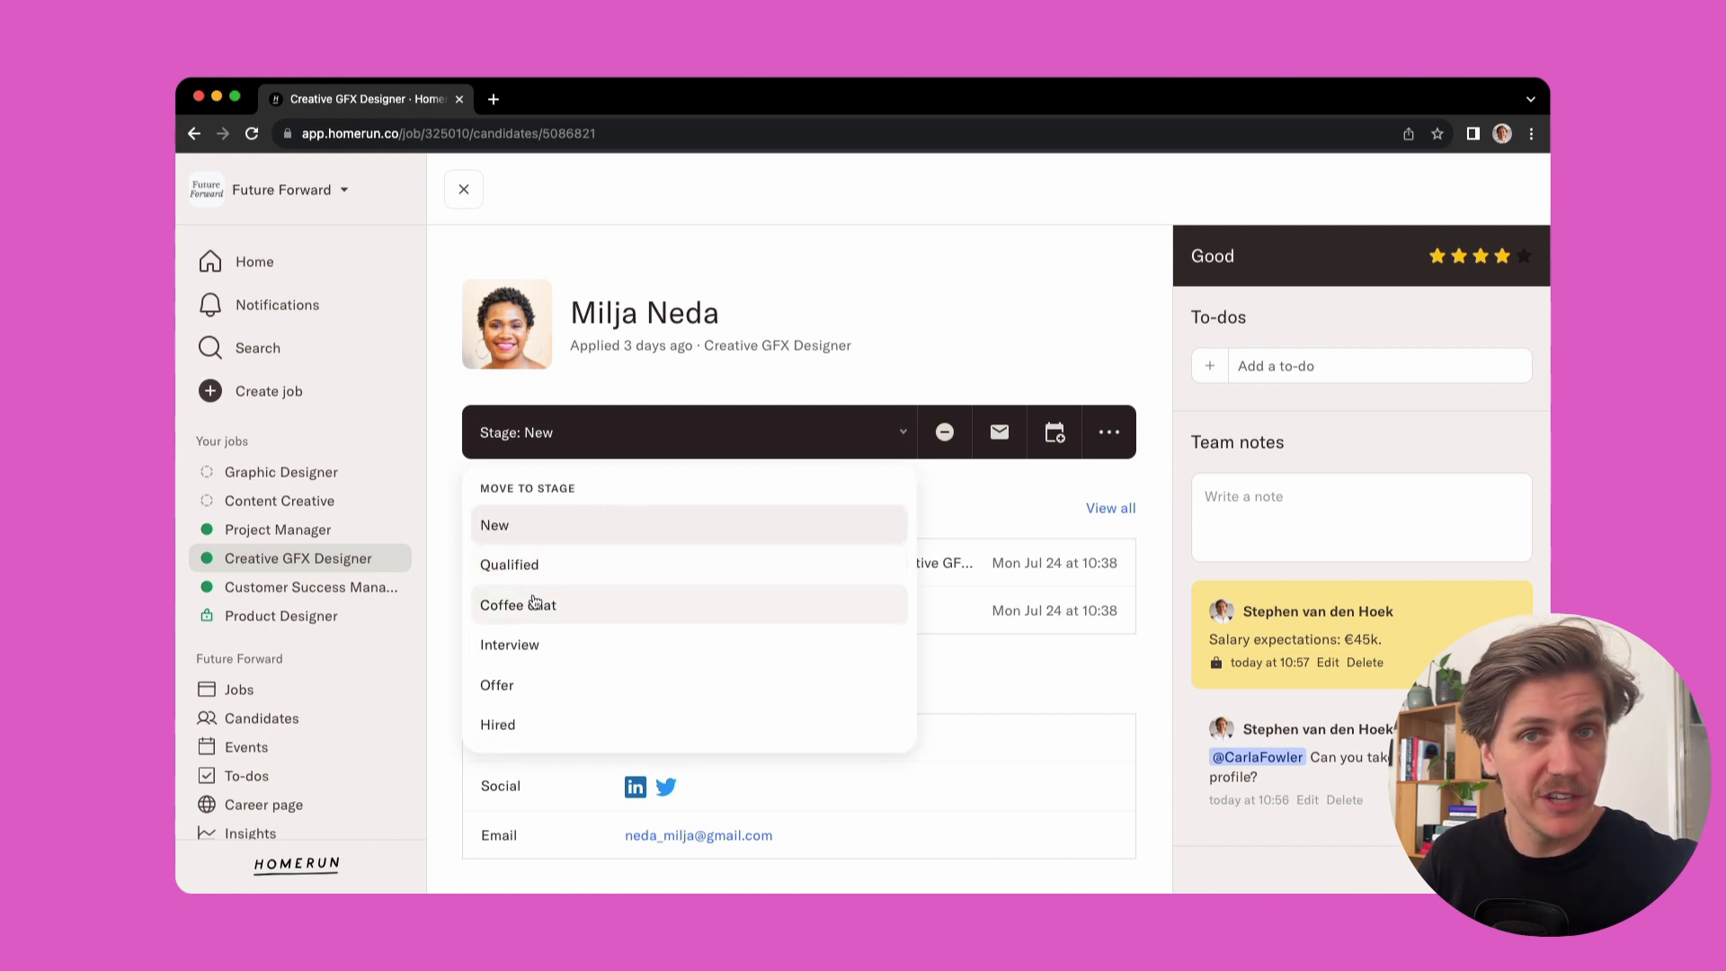
left_click(784, 382)
left_click(469, 201)
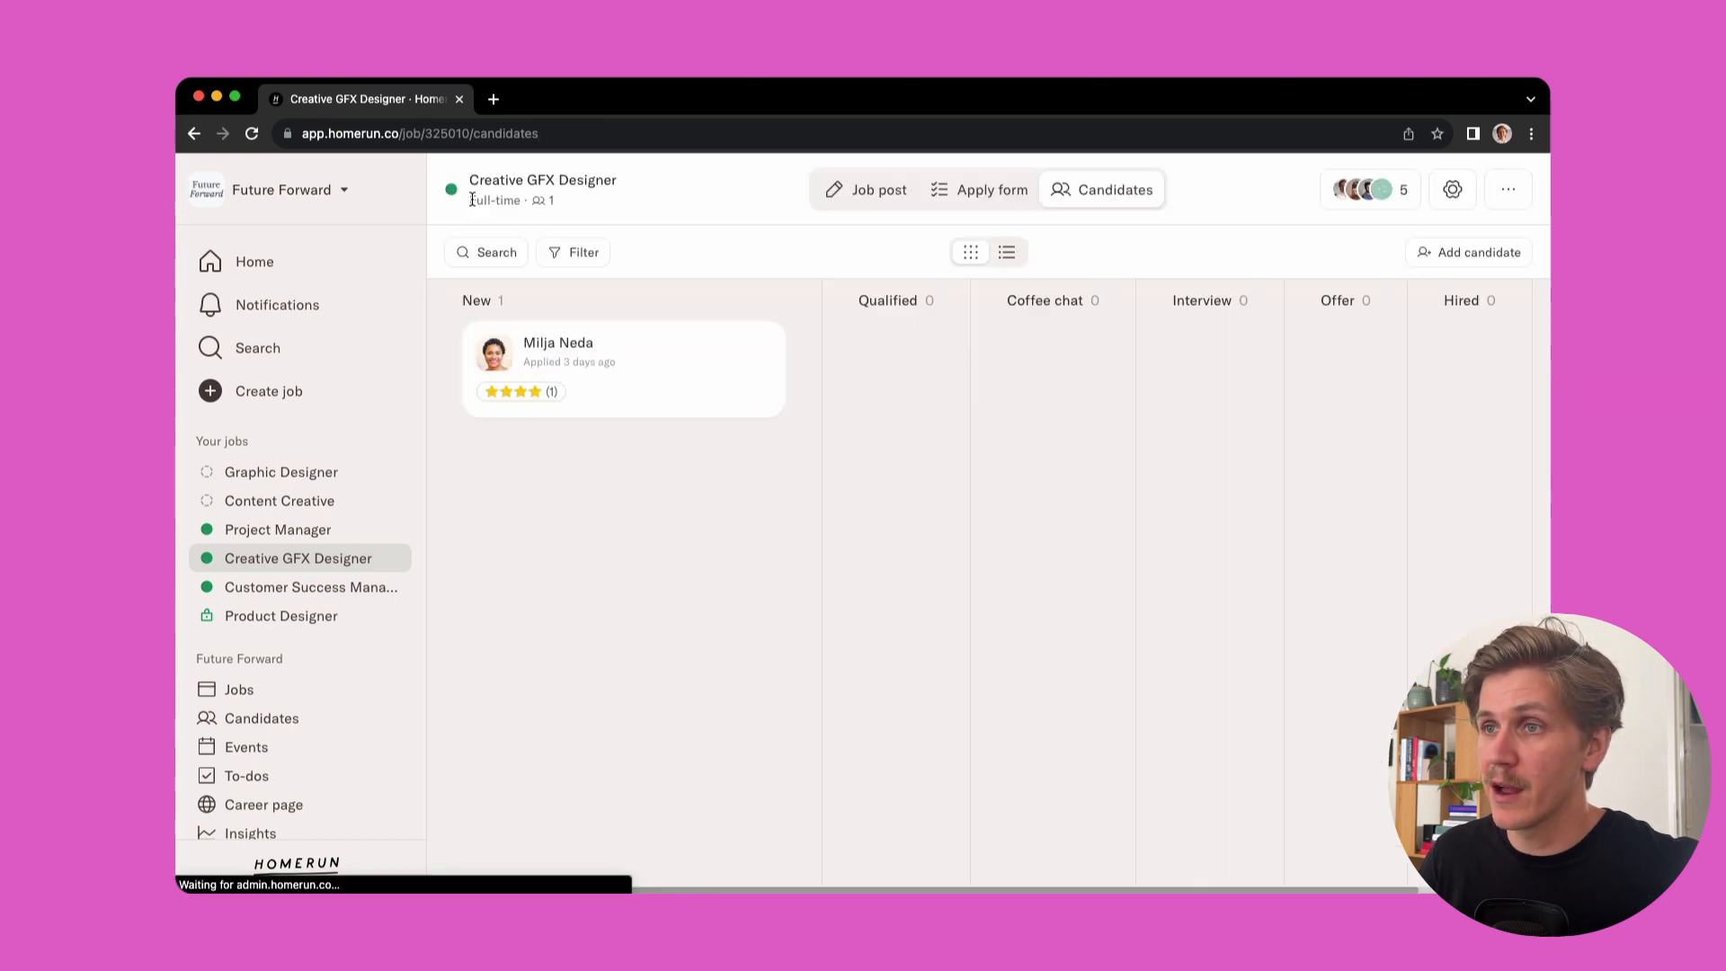
left_click_drag(595, 378, 948, 393)
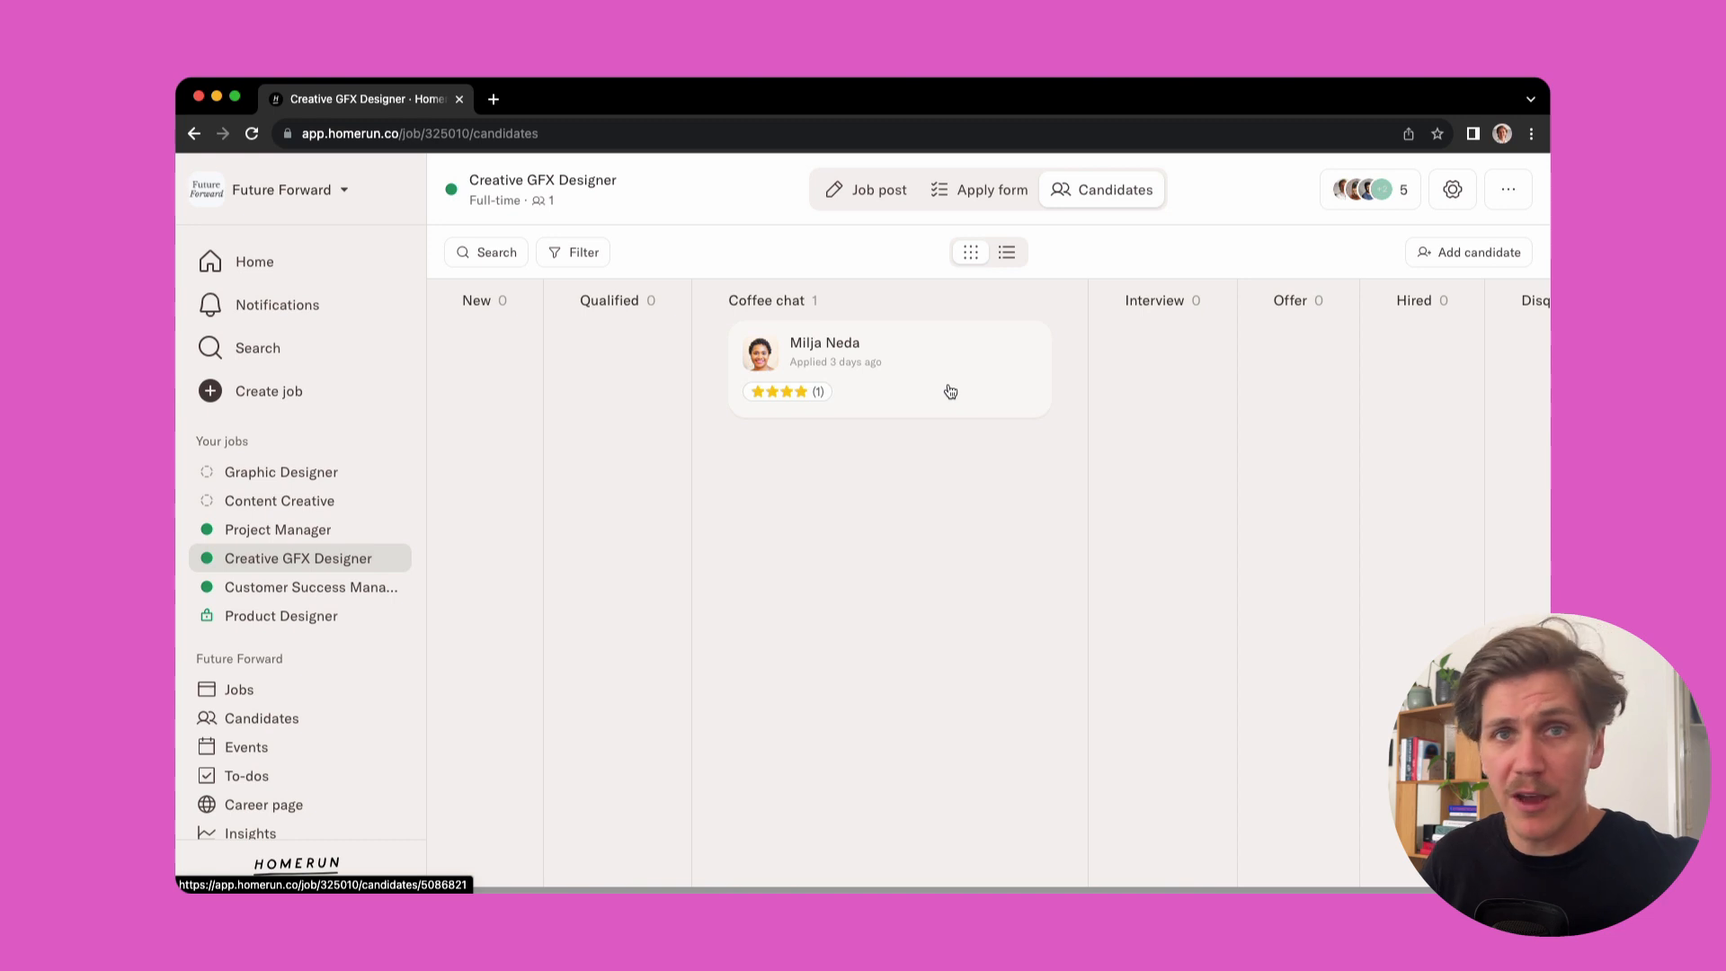
left_click(950, 391)
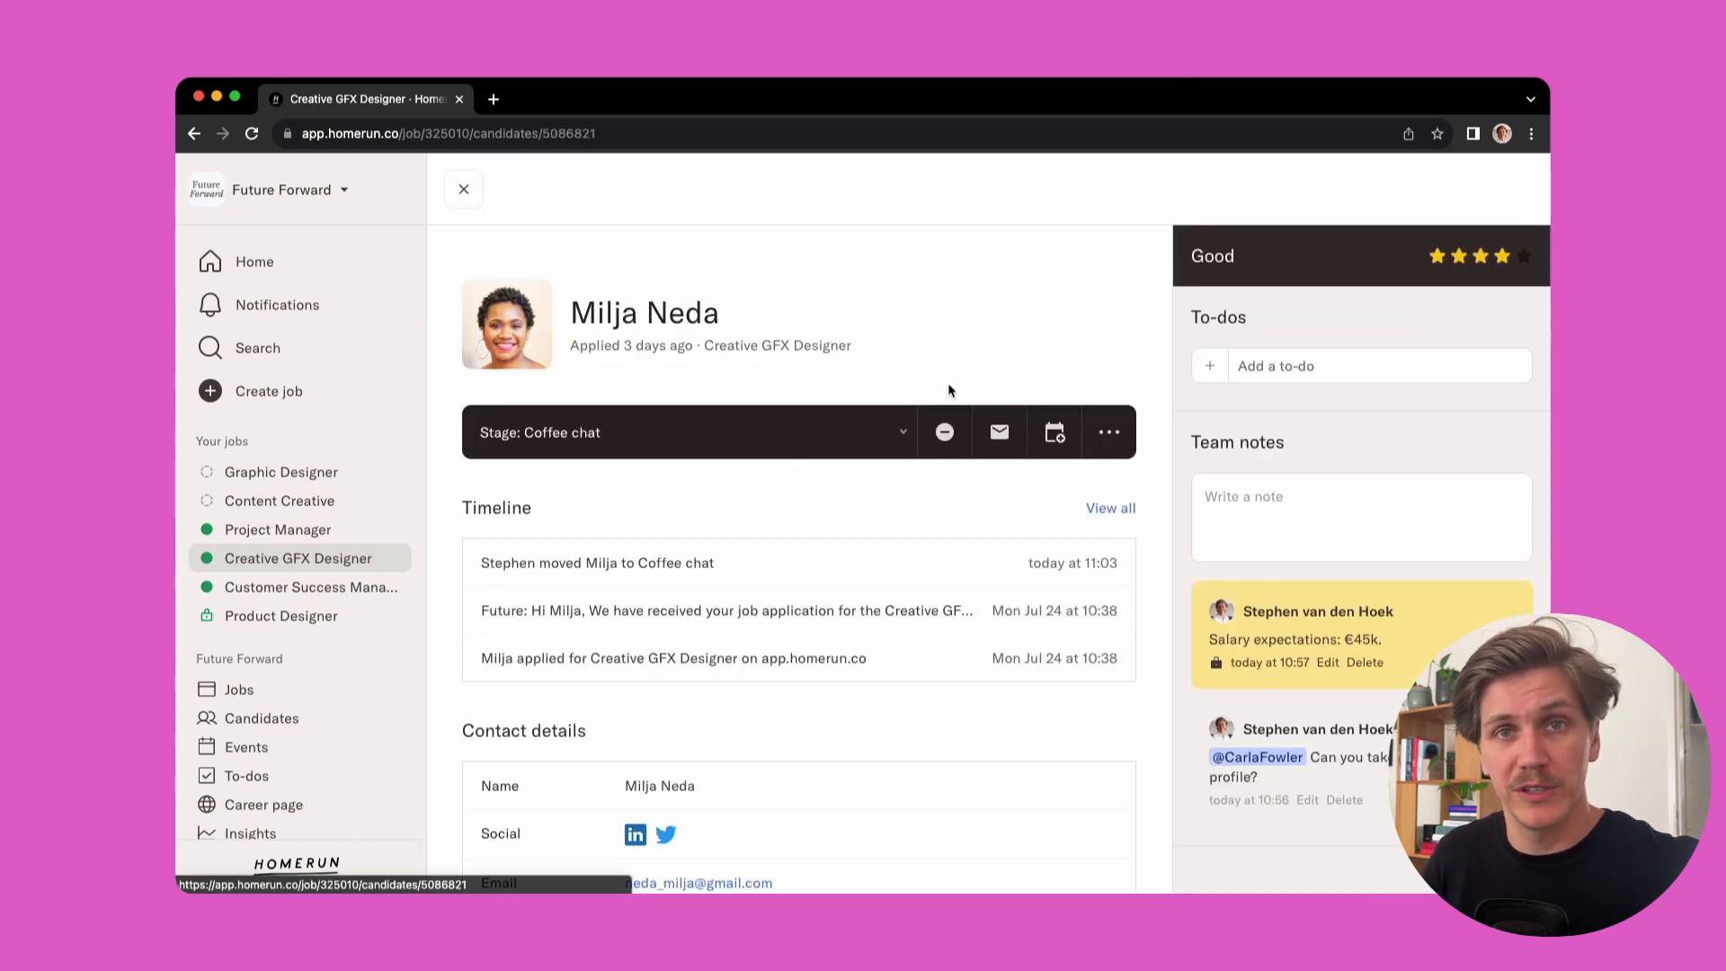